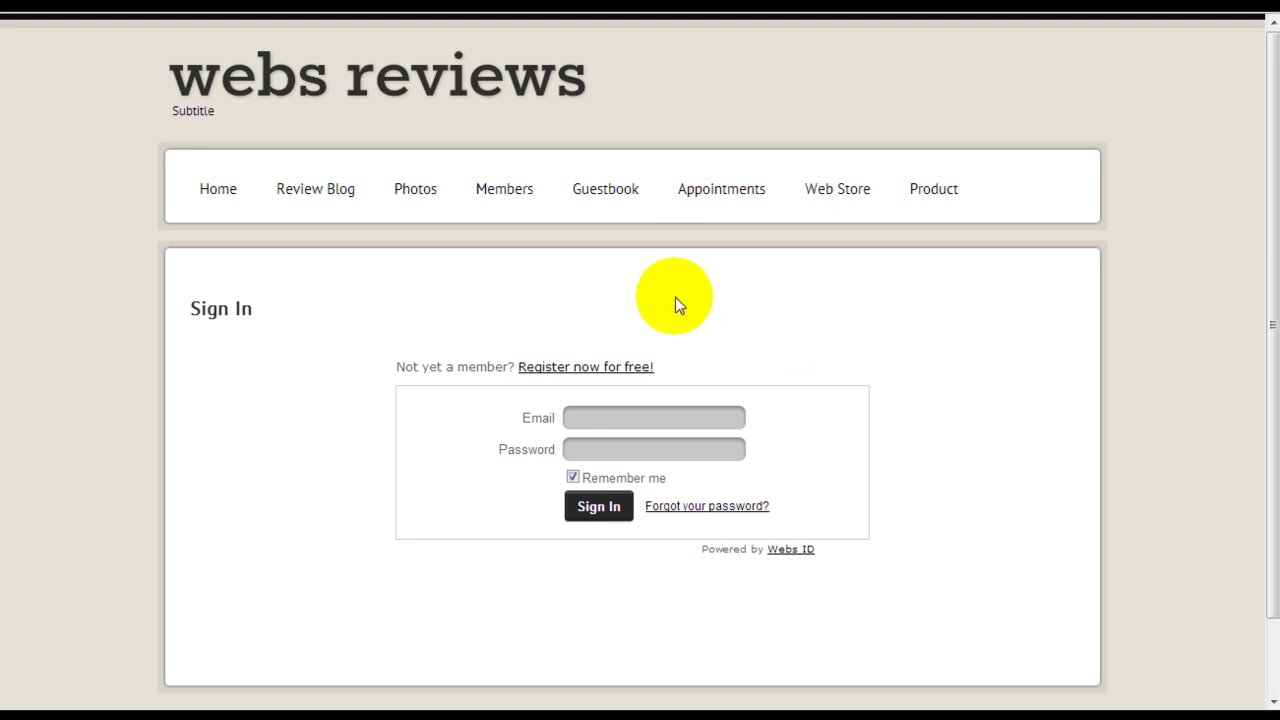
{"action": "left_click", "coordinate": [218, 193]}
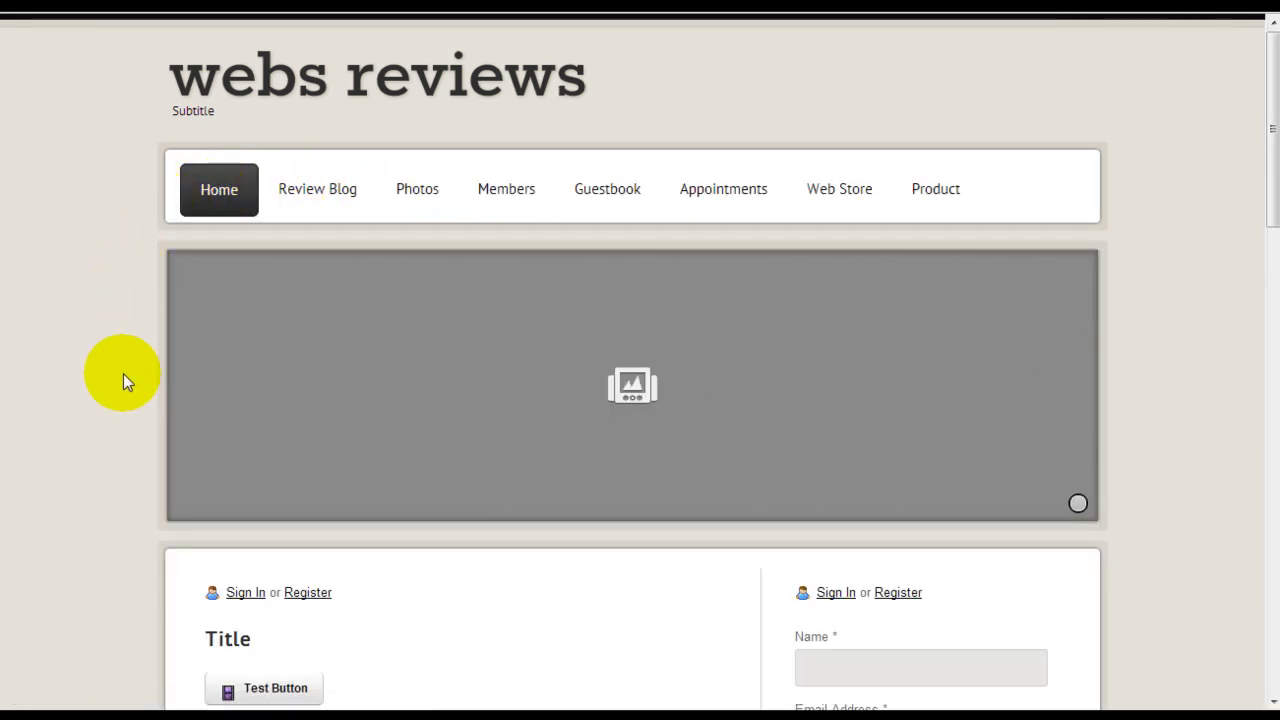
{"action": "scroll", "coordinate": [123, 380], "scroll_direction": "down", "scroll_amount": 3}
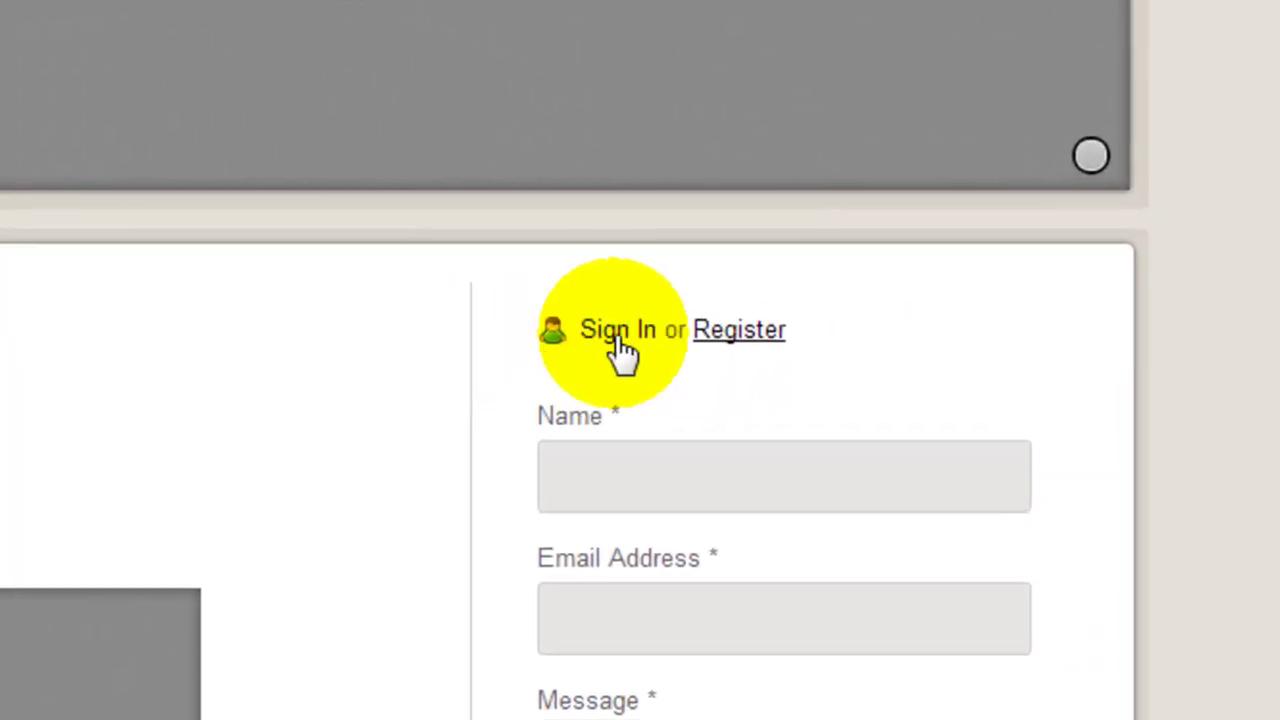
{"action": "left_click", "coordinate": [750, 340]}
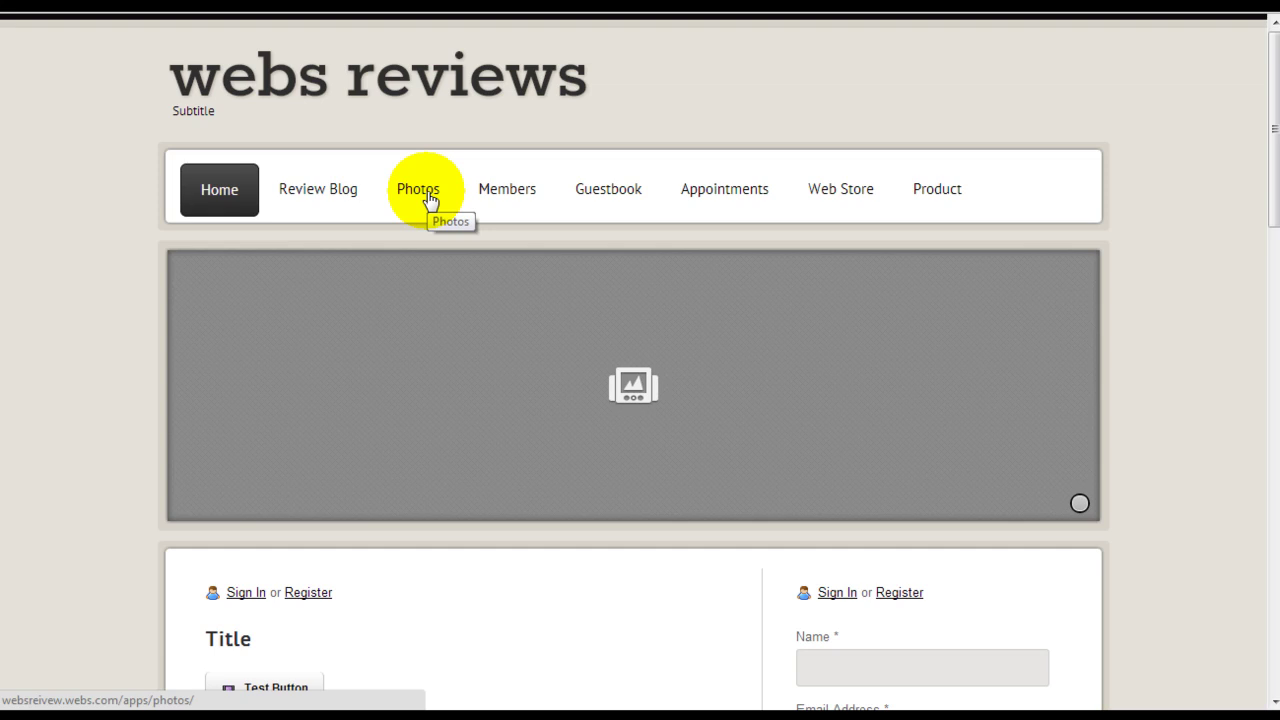
{"action": "left_click", "coordinate": [427, 198]}
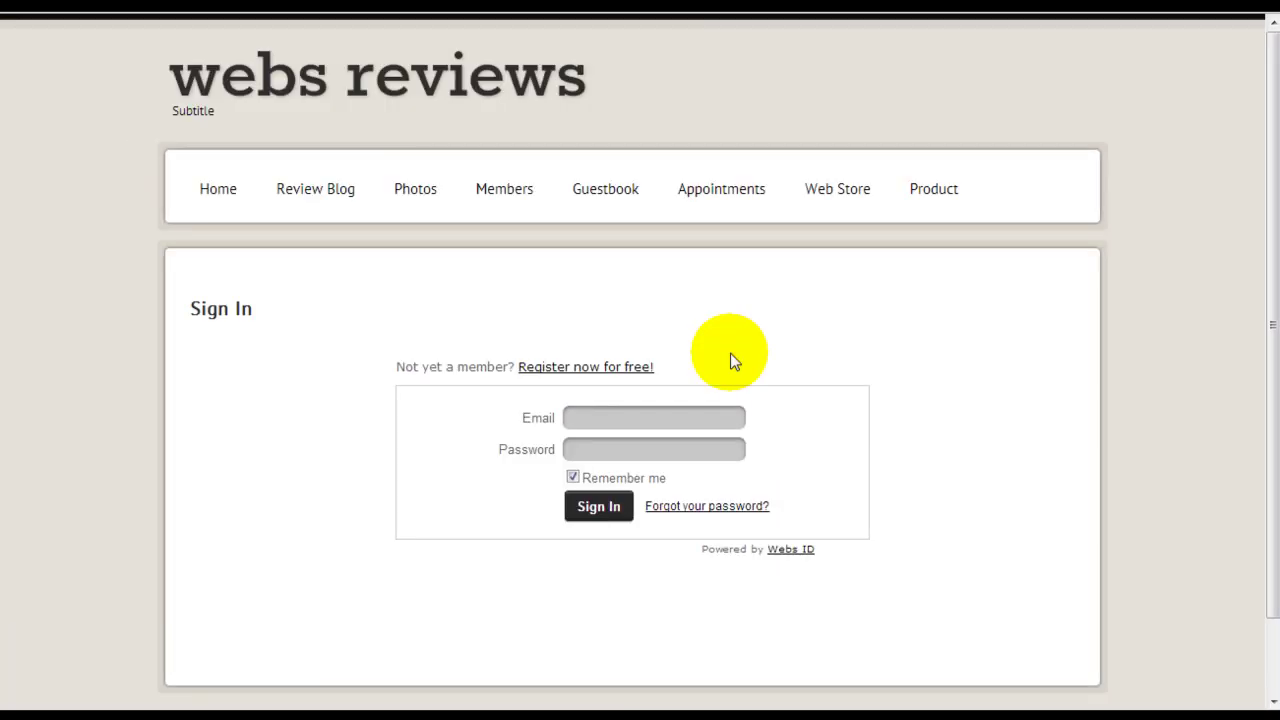
Open the free member registration form and scroll through its sign-up fields.
{"action": "left_click", "coordinate": [598, 371]}
{"action": "left_click", "coordinate": [664, 372]}
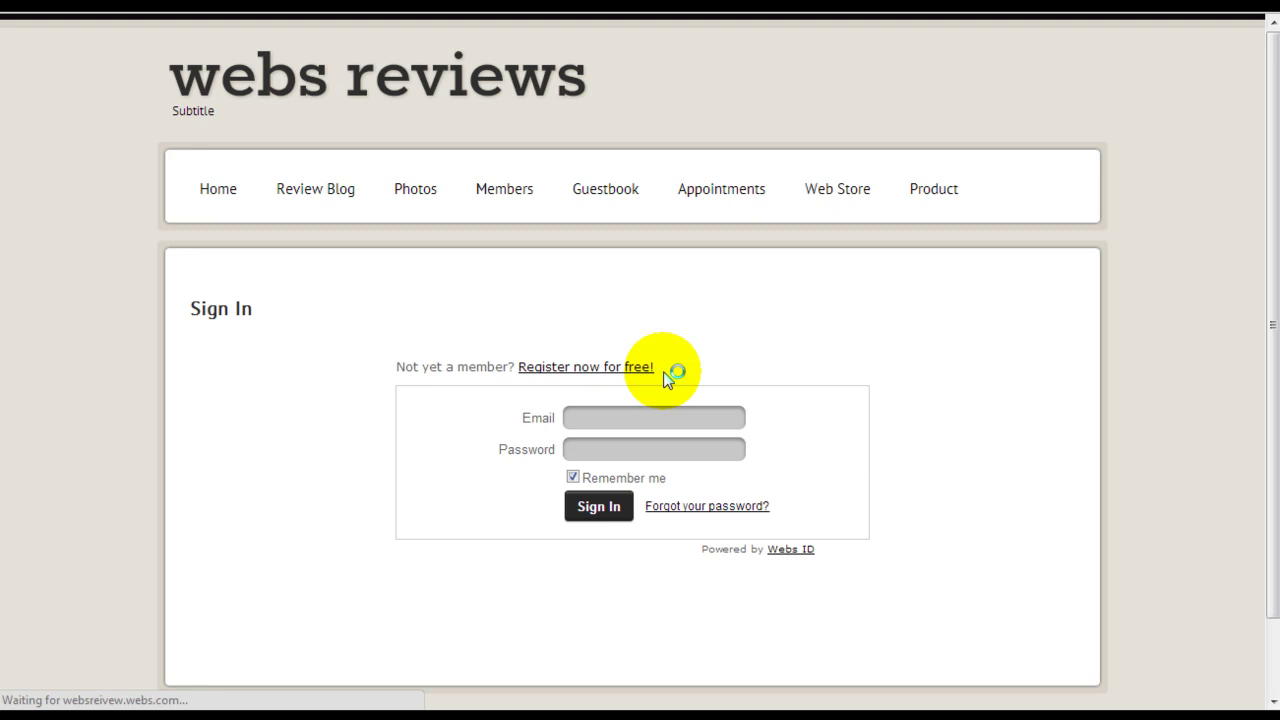
{"action": "scroll", "coordinate": [1048, 345], "scroll_direction": "down", "scroll_amount": 2}
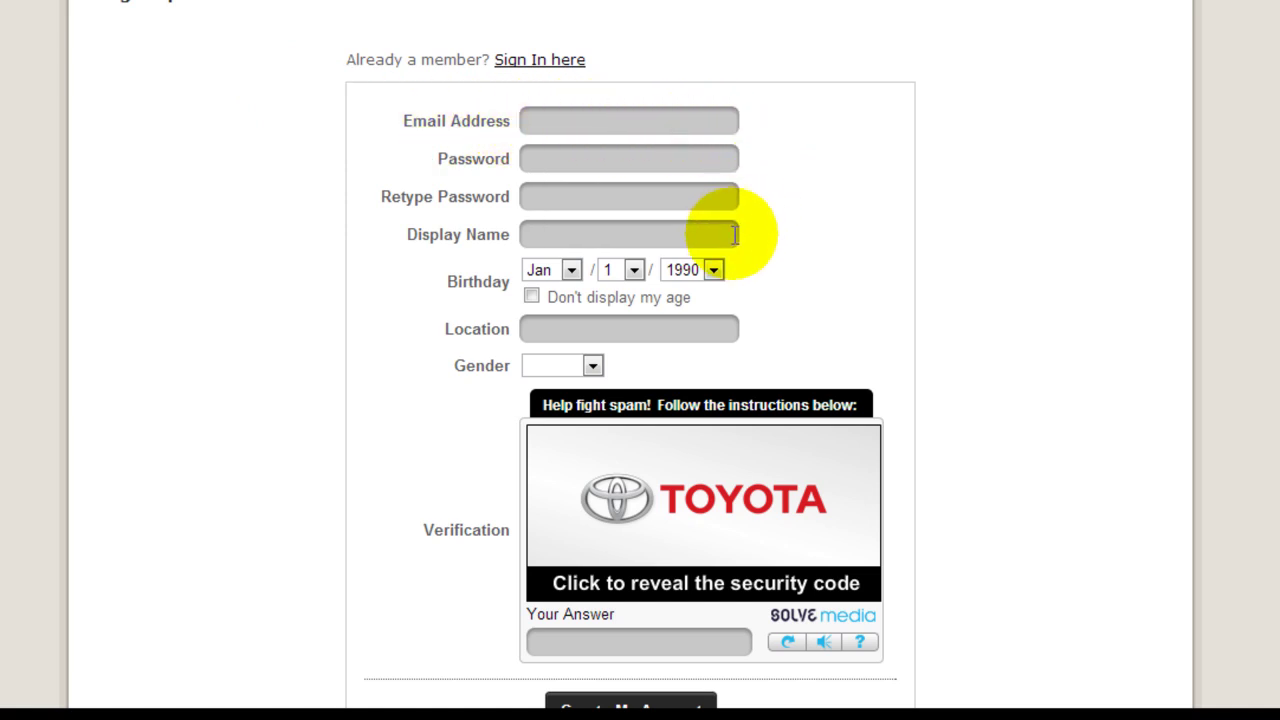
{"action": "scroll", "coordinate": [757, 262], "scroll_direction": "down", "scroll_amount": 1}
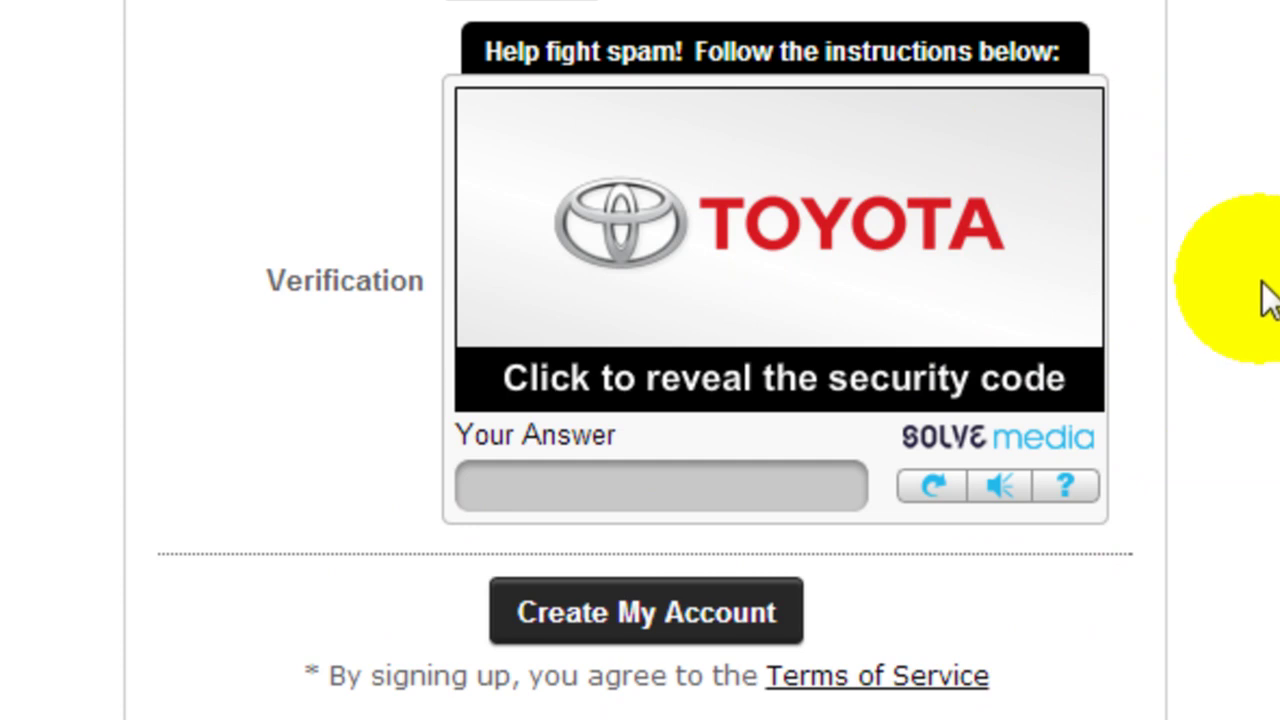
{"action": "scroll", "coordinate": [976, 255], "scroll_direction": "up", "scroll_amount": 4}
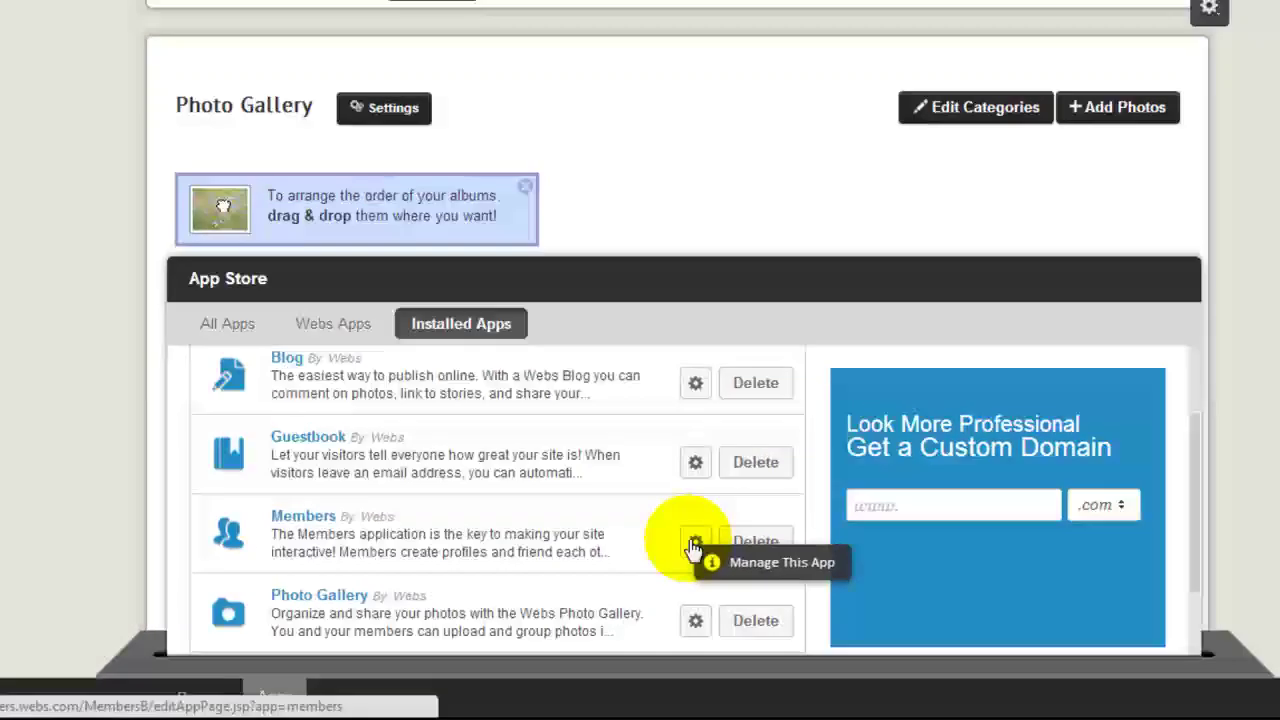
Open the Members app from Installed Apps to see All Members (2).
{"action": "left_click", "coordinate": [958, 465]}
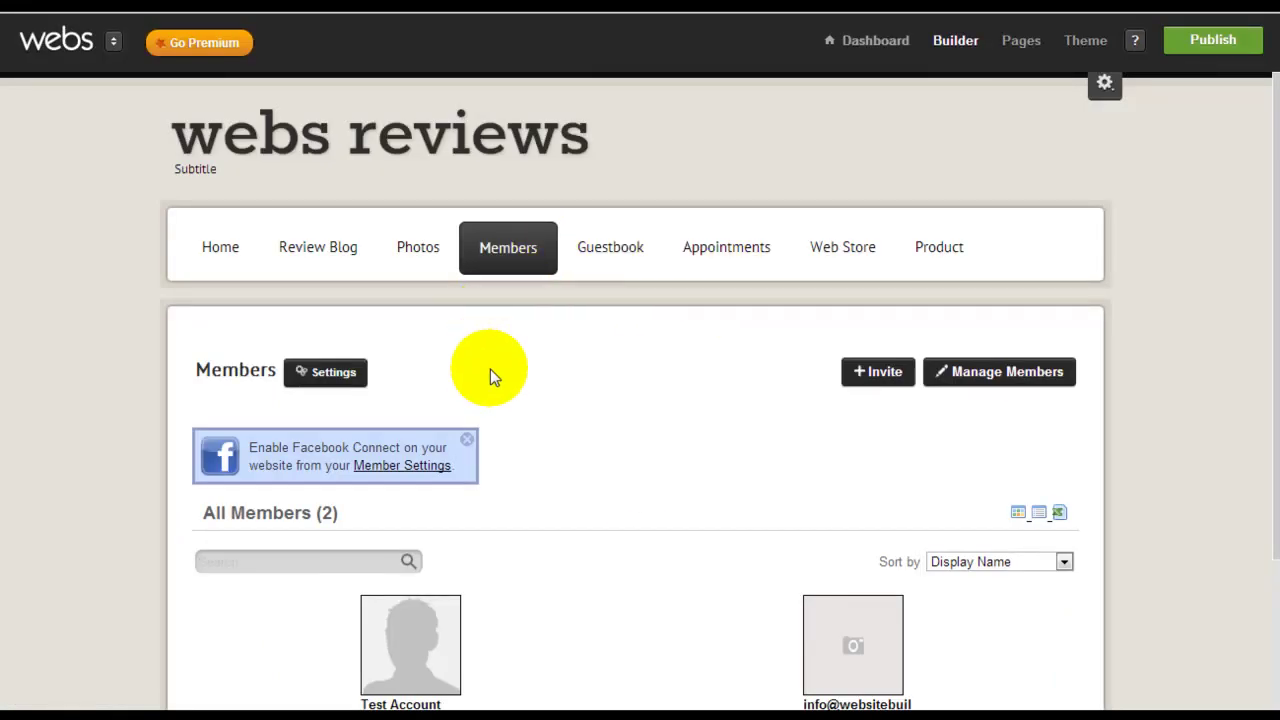
{"action": "scroll", "coordinate": [699, 388], "scroll_direction": "down", "scroll_amount": 1}
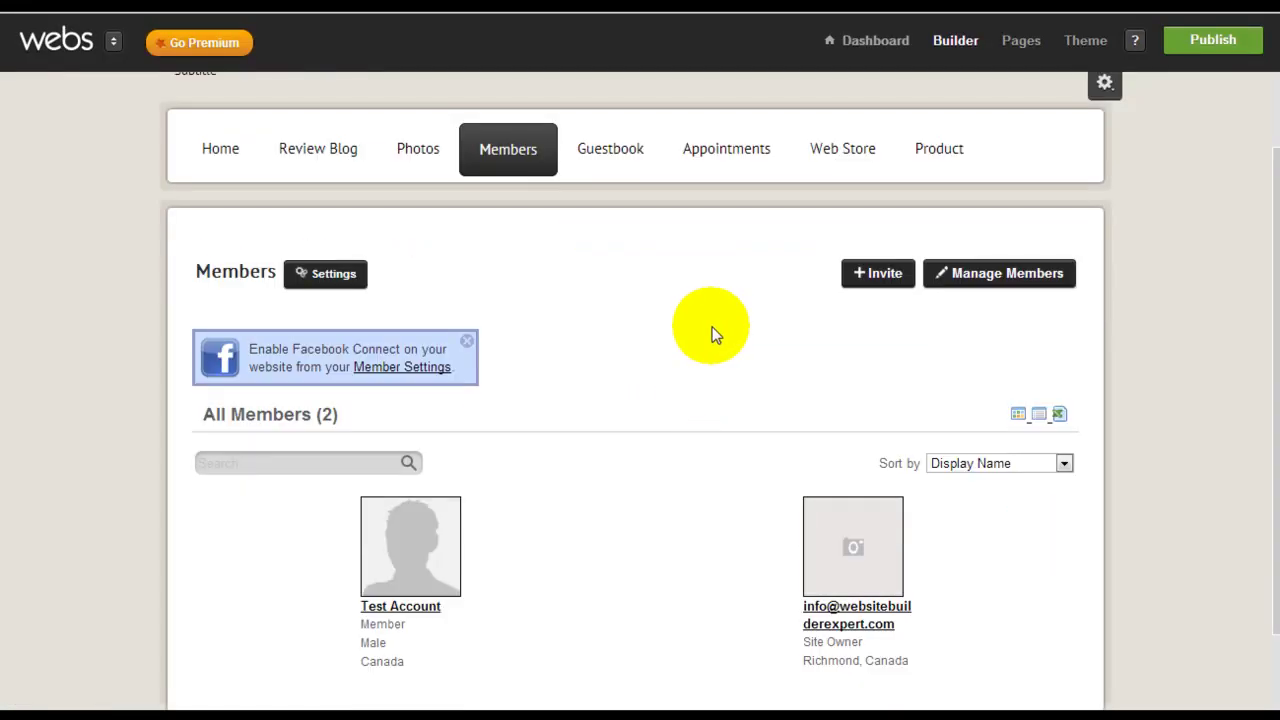
{"action": "scroll", "coordinate": [713, 332], "scroll_direction": "up", "scroll_amount": 1}
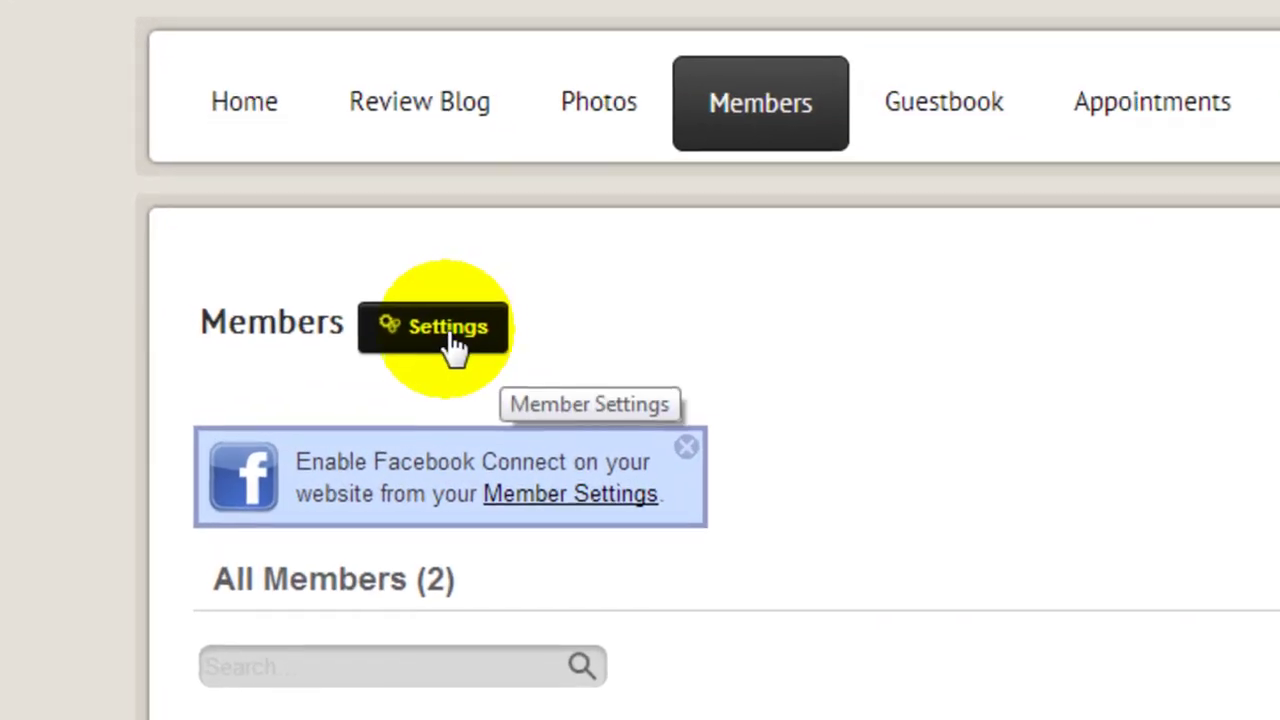
In Members settings, view the available permission levels for Test Account under Manage Members.
{"action": "left_click", "coordinate": [326, 372]}
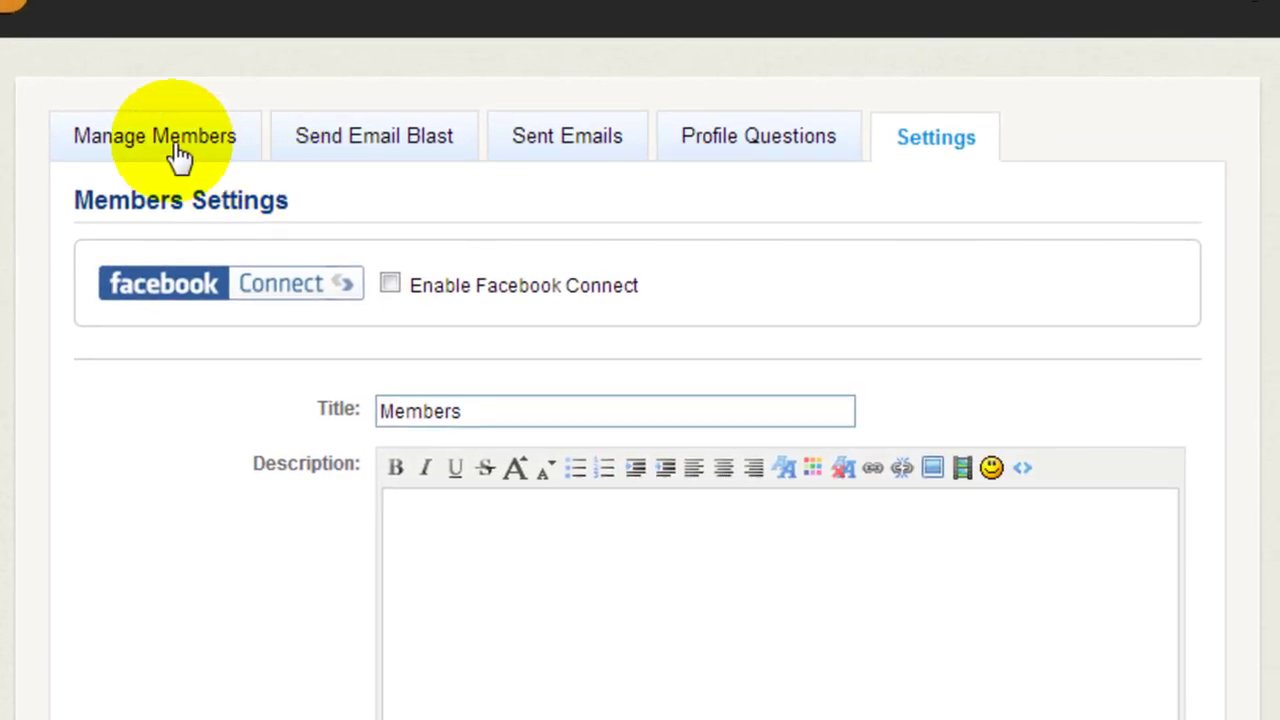
{"action": "left_click", "coordinate": [176, 145]}
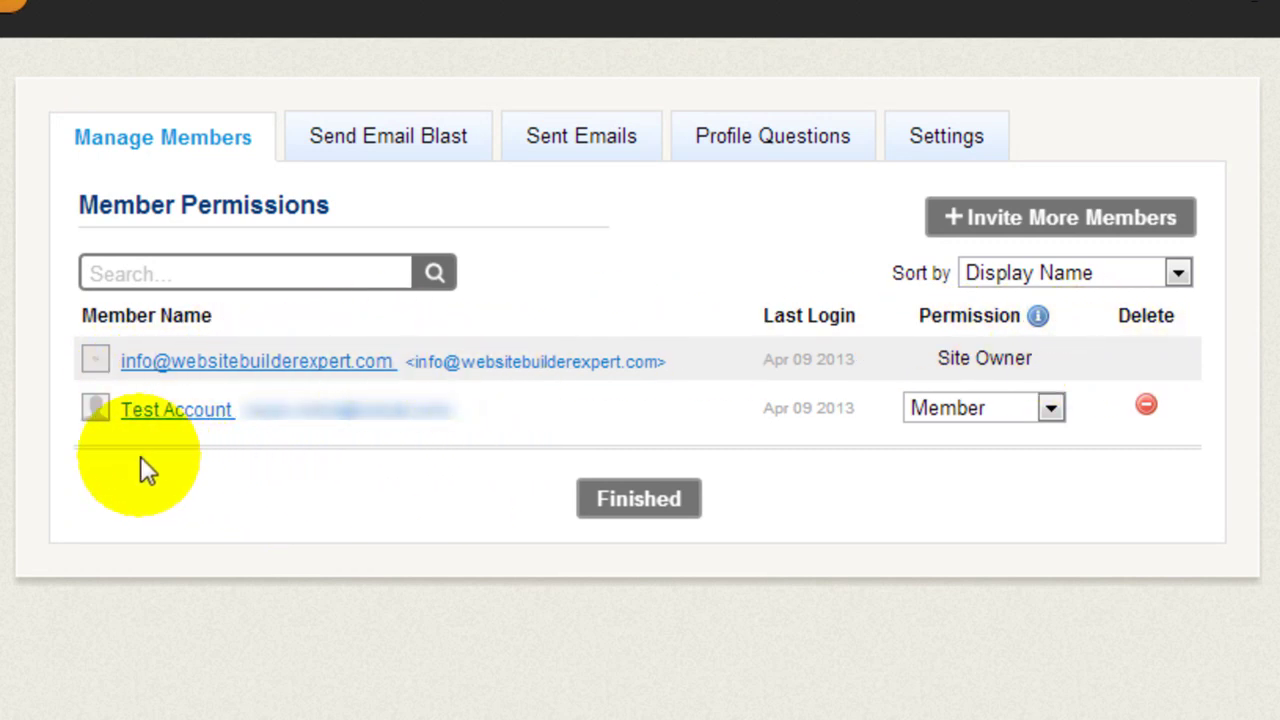
{"action": "left_click", "coordinate": [1052, 410]}
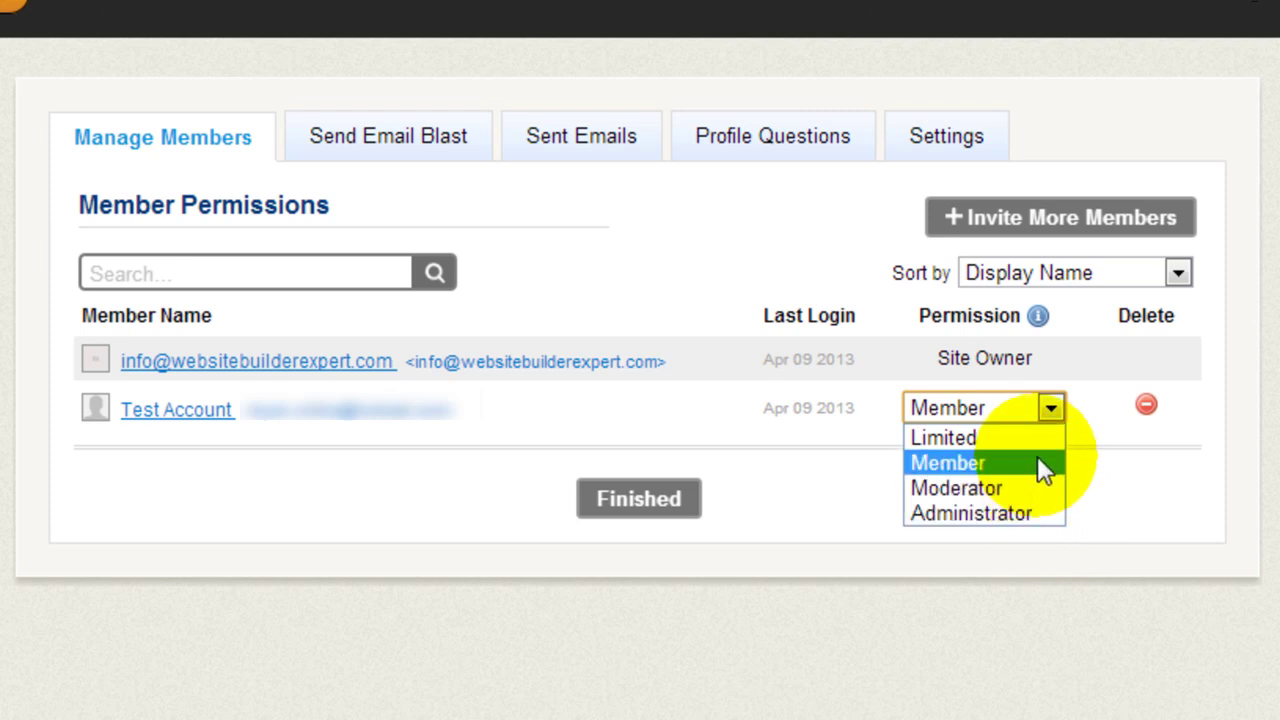
Start an email blast sent only to Members, excluding Limited Members, Moderators and Admins.
{"action": "left_click", "coordinate": [440, 145]}
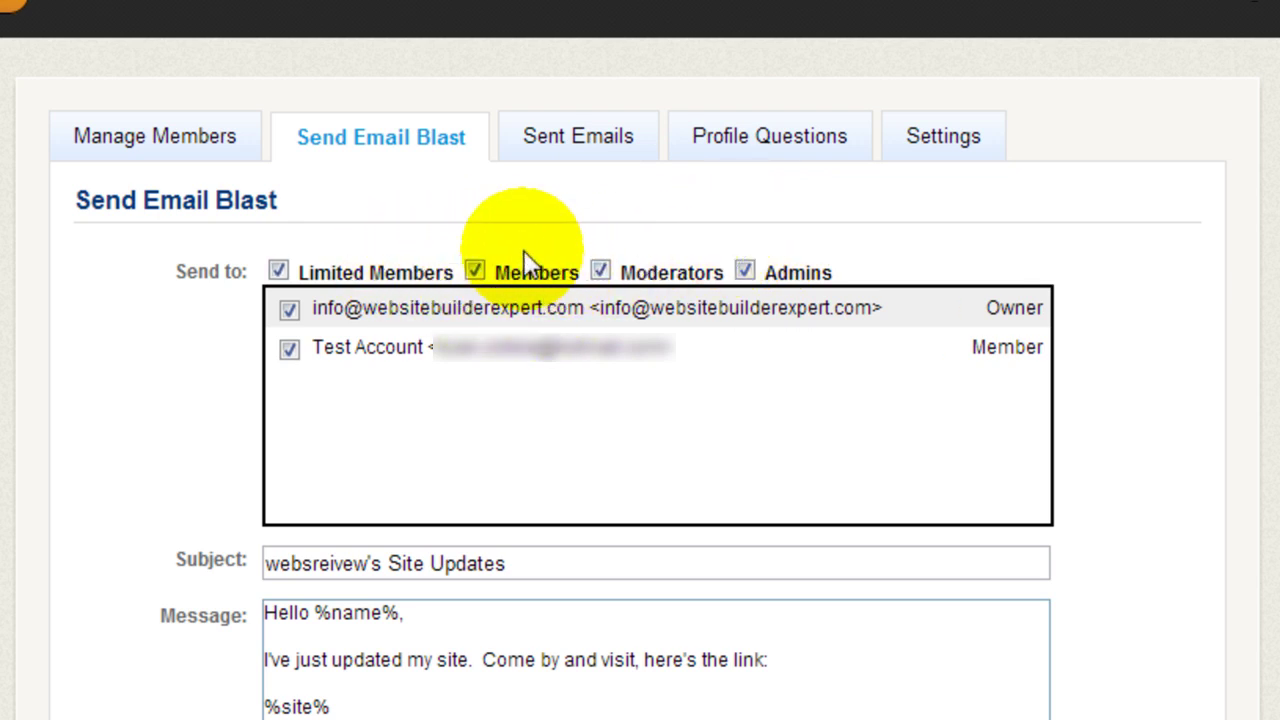
{"action": "left_click", "coordinate": [277, 272]}
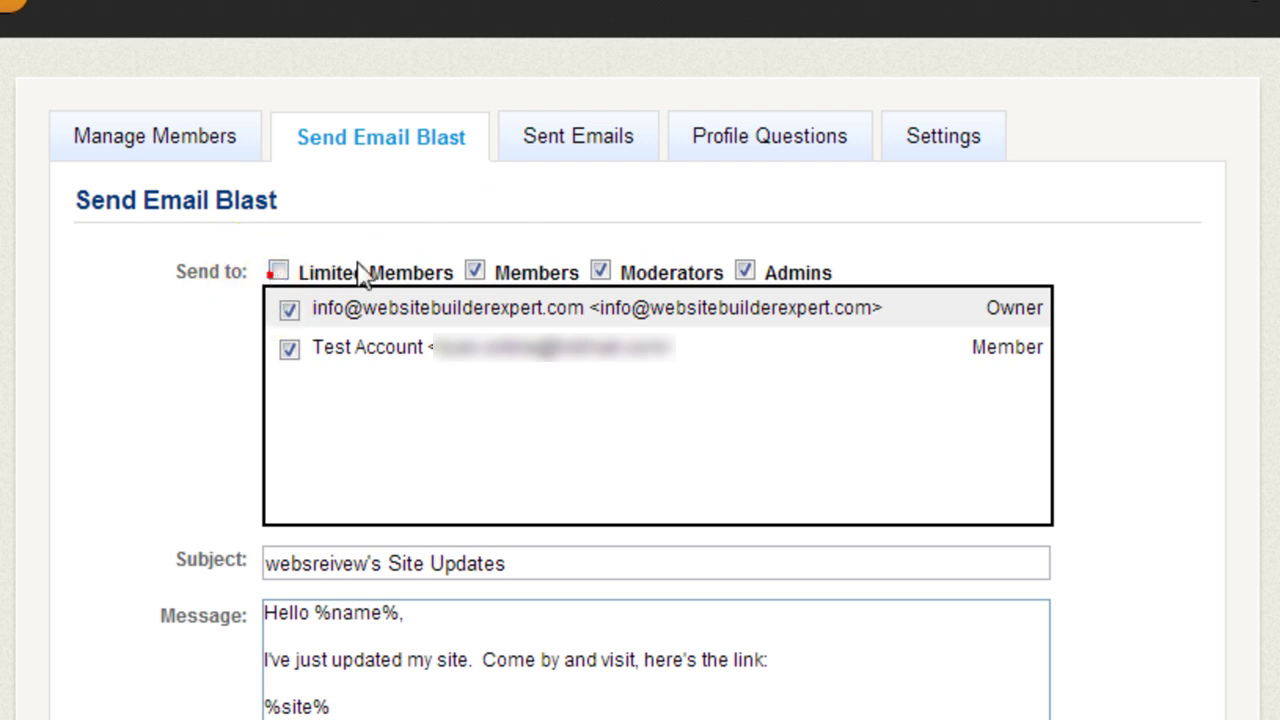
{"action": "left_click", "coordinate": [600, 270]}
{"action": "left_click", "coordinate": [746, 271]}
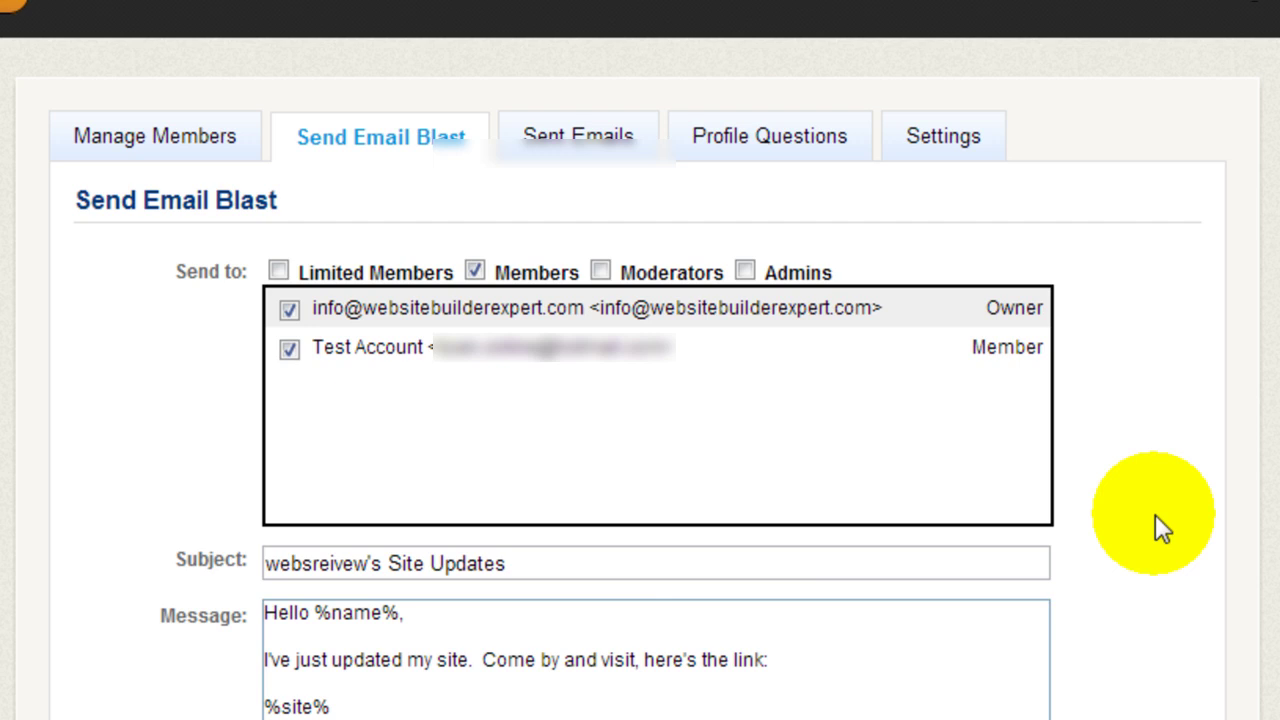
{"action": "scroll", "coordinate": [334, 657], "scroll_direction": "down", "scroll_amount": 3}
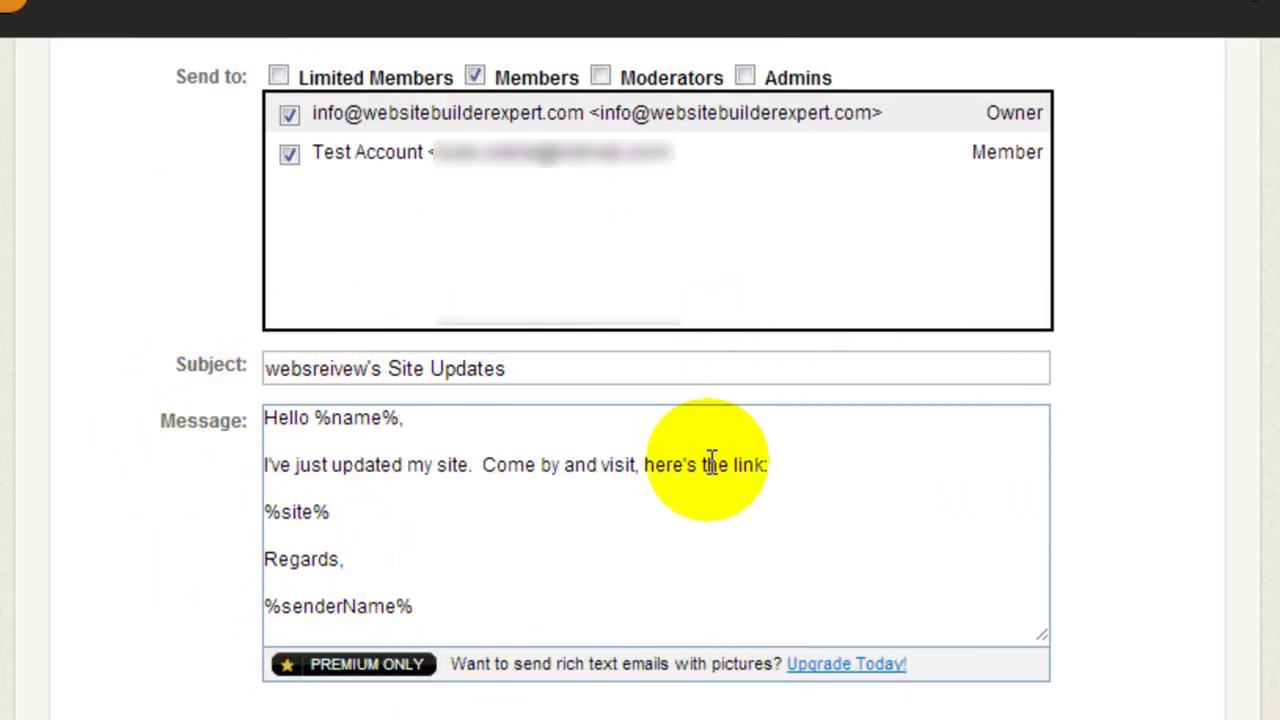
{"action": "scroll", "coordinate": [1235, 560], "scroll_direction": "up", "scroll_amount": 2}
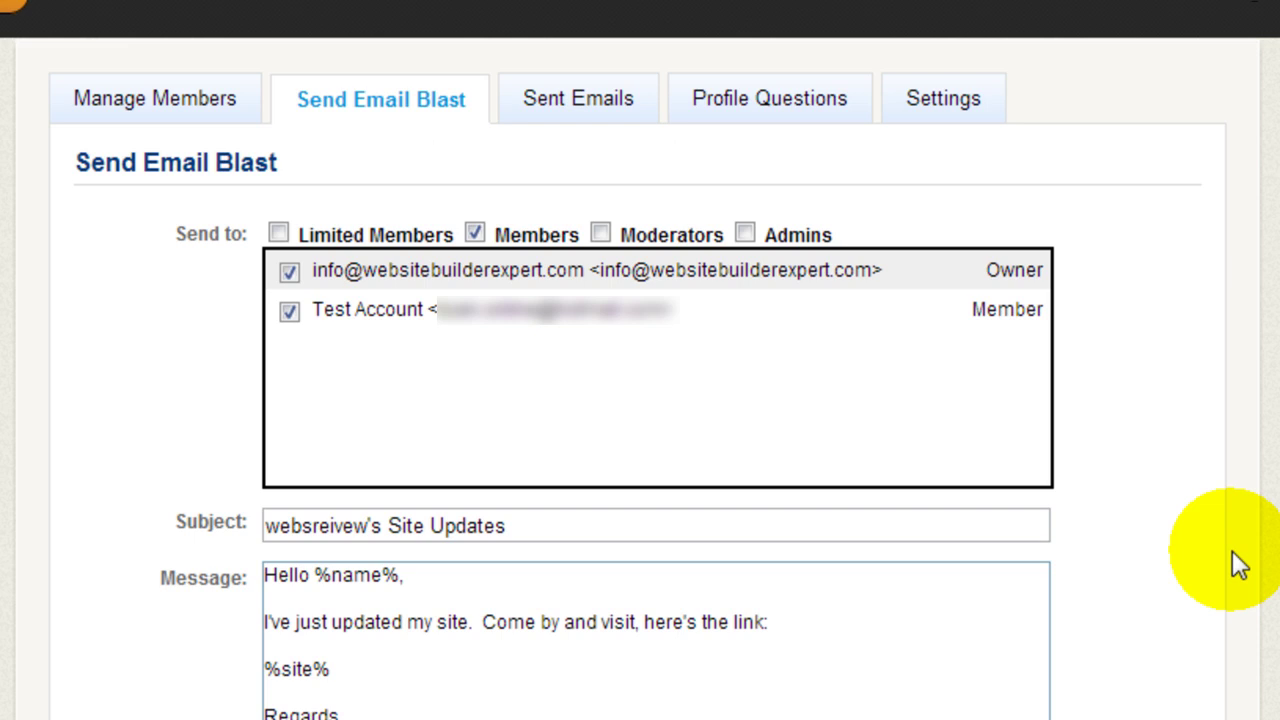
Check the Sent Emails tab for previously sent blasts and invitations.
{"action": "left_click", "coordinate": [596, 112]}
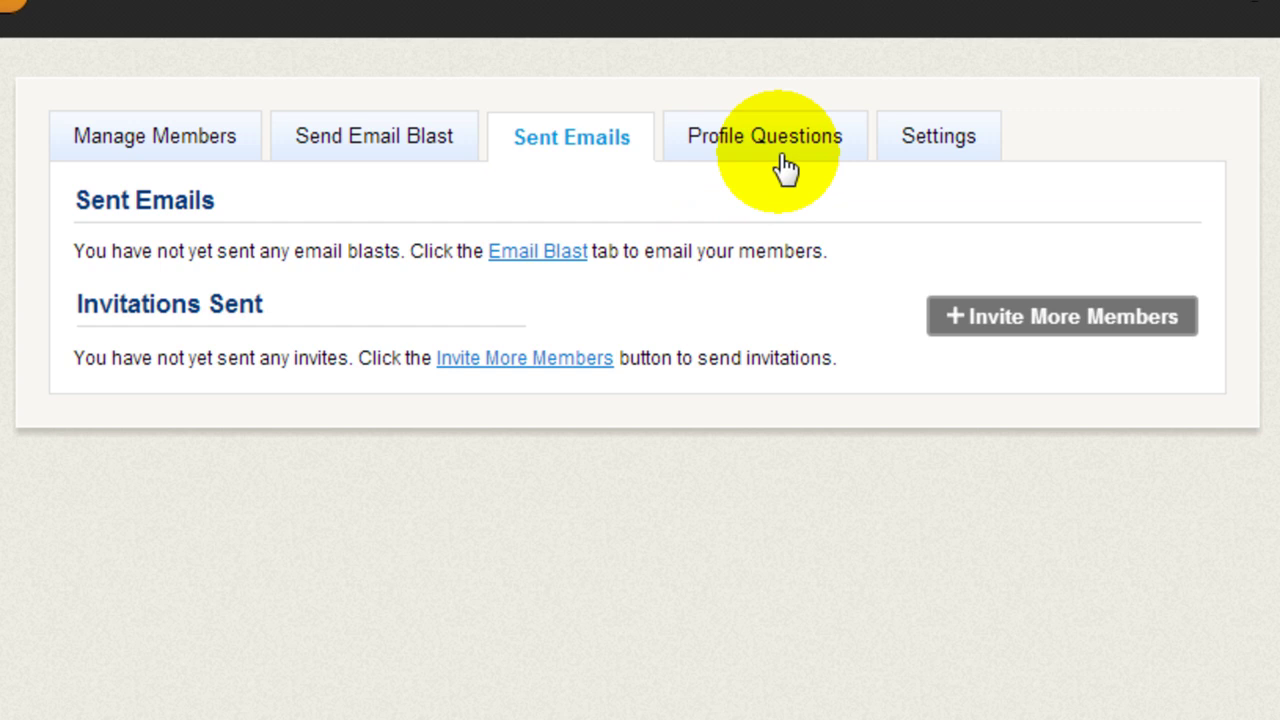
{"action": "left_click", "coordinate": [1014, 324]}
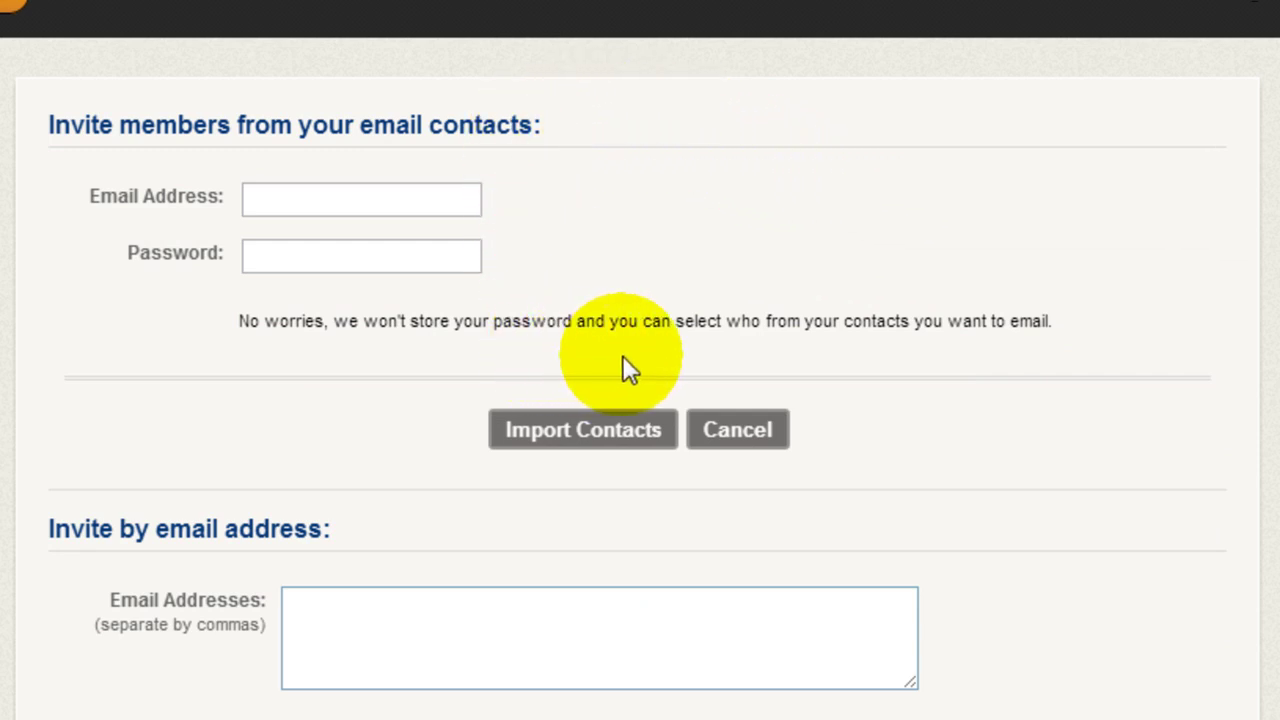
{"action": "scroll", "coordinate": [469, 432], "scroll_direction": "down", "scroll_amount": 3}
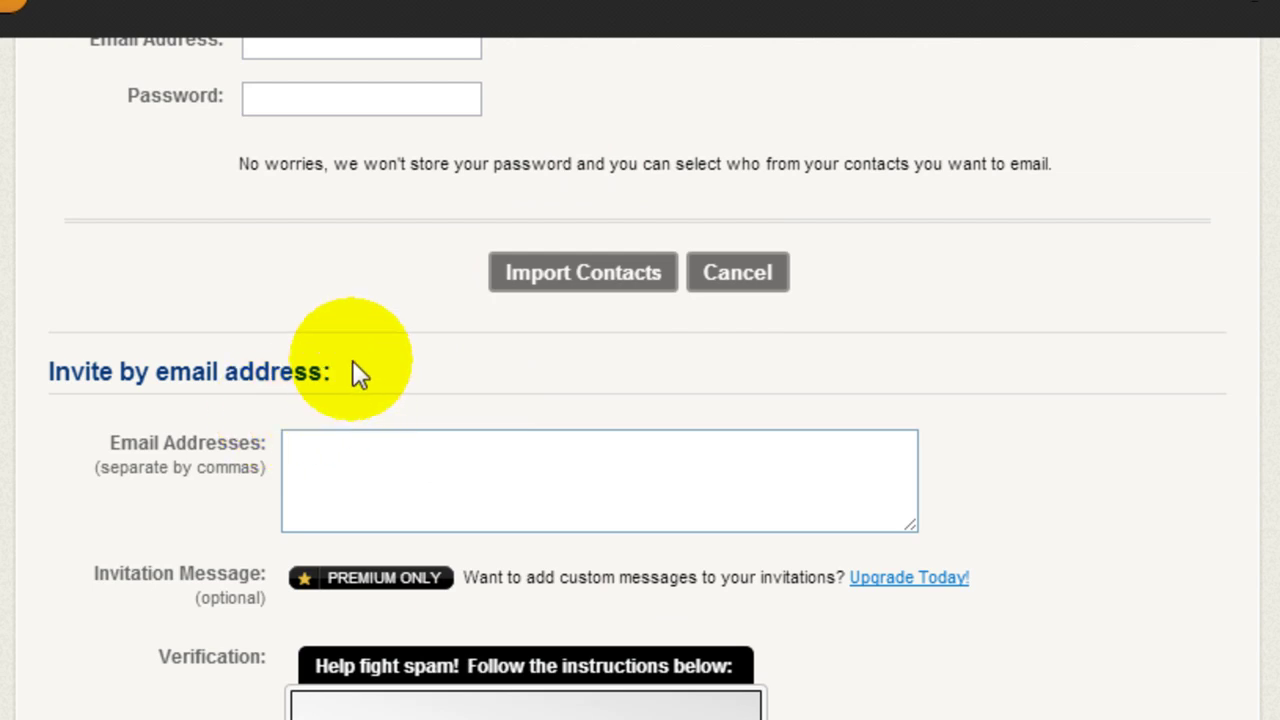
{"action": "left_click", "coordinate": [303, 451]}
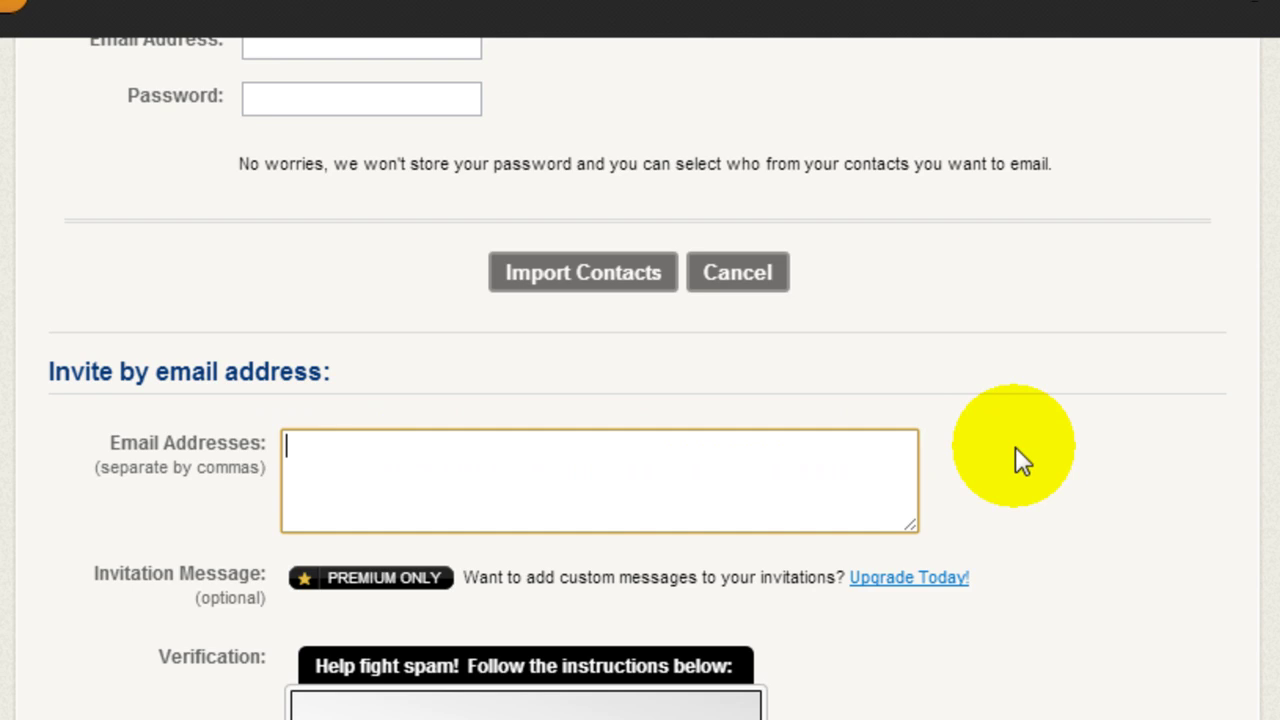
{"action": "scroll", "coordinate": [1133, 440], "scroll_direction": "up", "scroll_amount": 2}
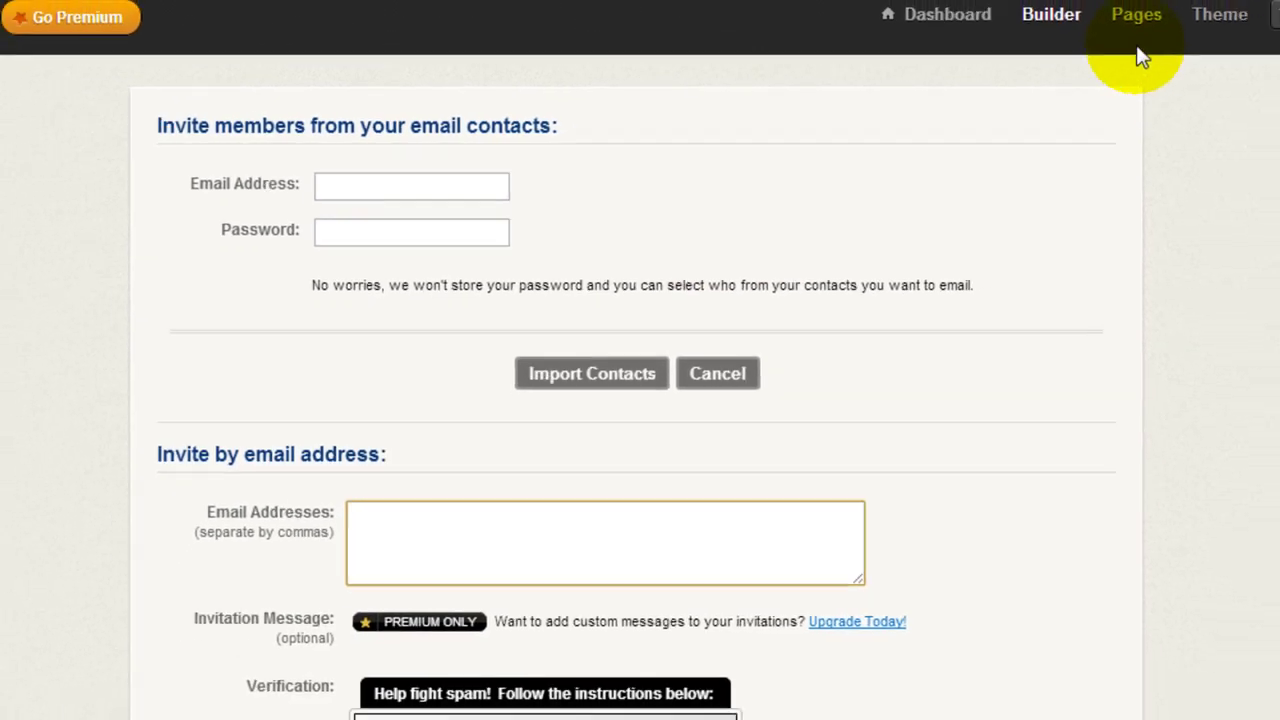
Password-protect the Review Blog page so only Members can view it, and save permissions.
{"action": "left_click", "coordinate": [1022, 48]}
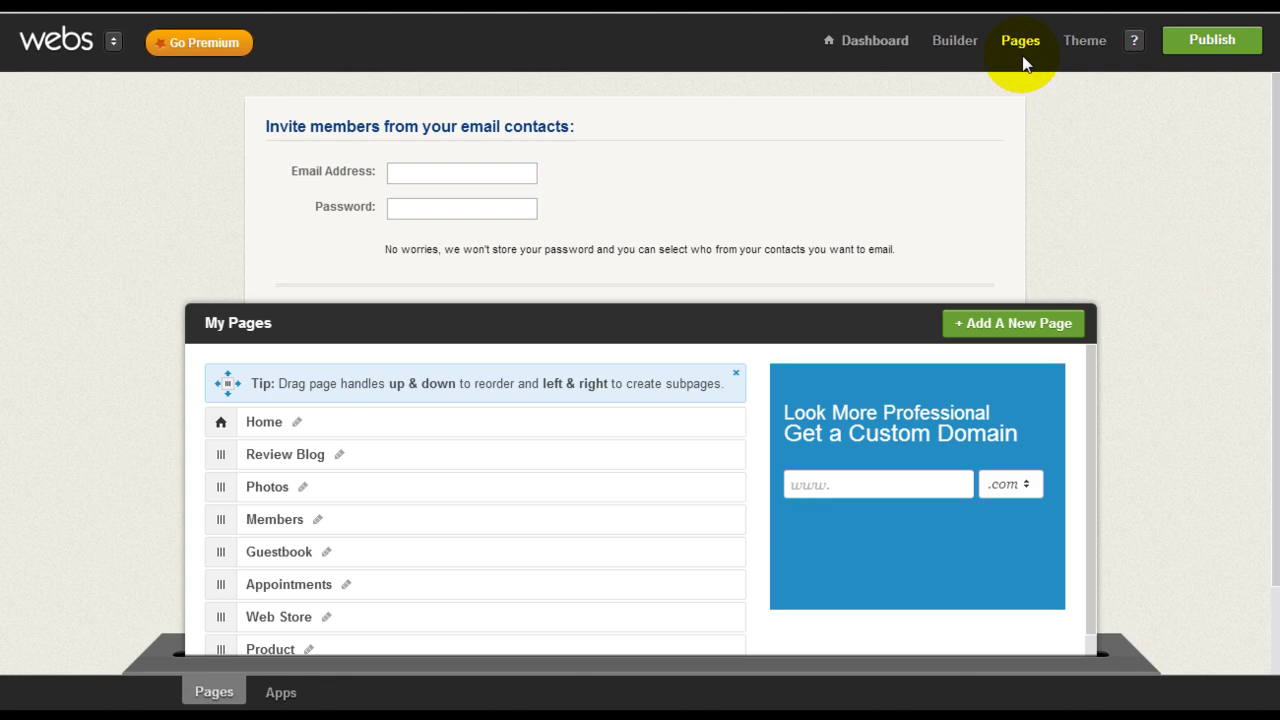
{"action": "scroll", "coordinate": [990, 250], "scroll_direction": "down", "scroll_amount": 2}
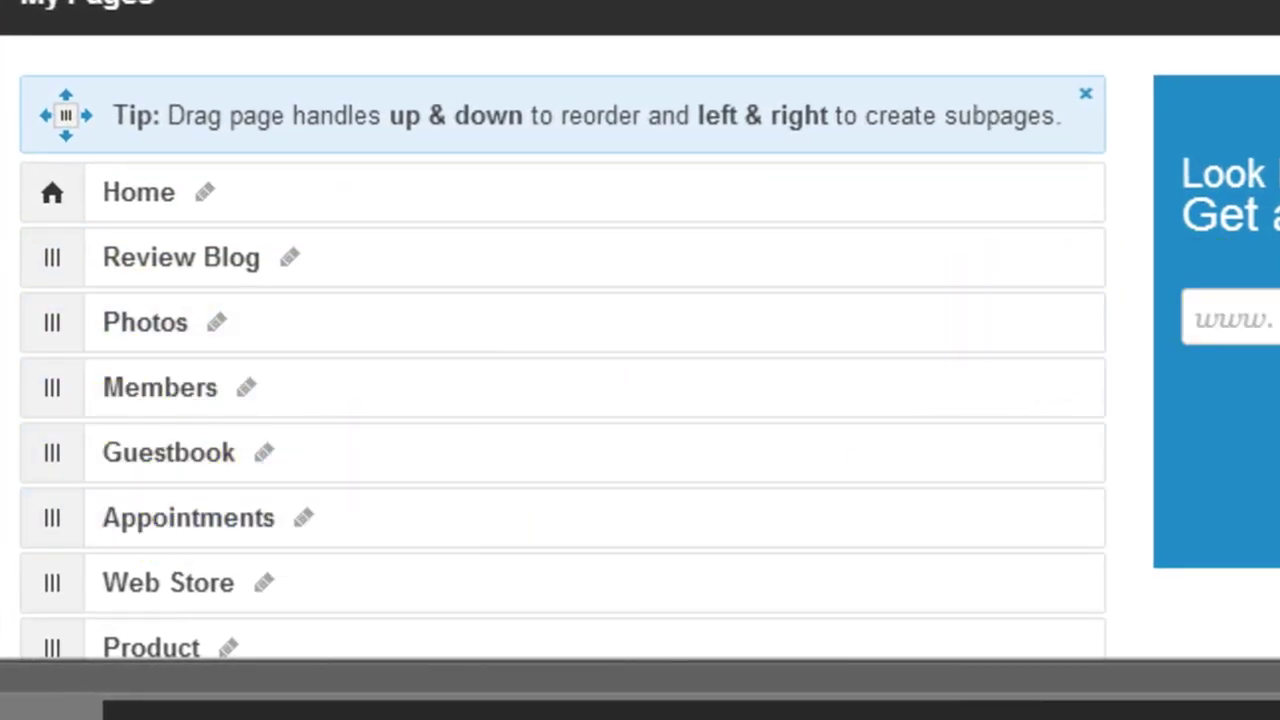
{"action": "scroll", "coordinate": [550, 350], "scroll_direction": "down", "scroll_amount": 1}
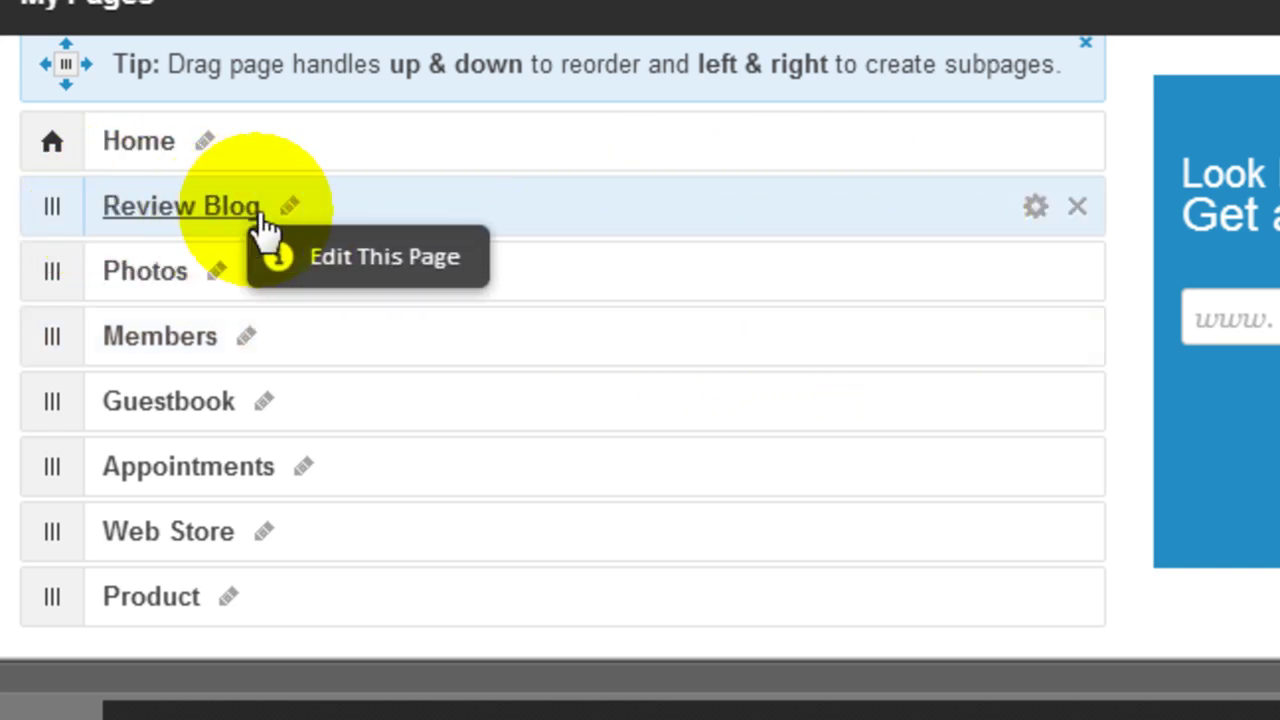
{"action": "left_click", "coordinate": [1035, 210]}
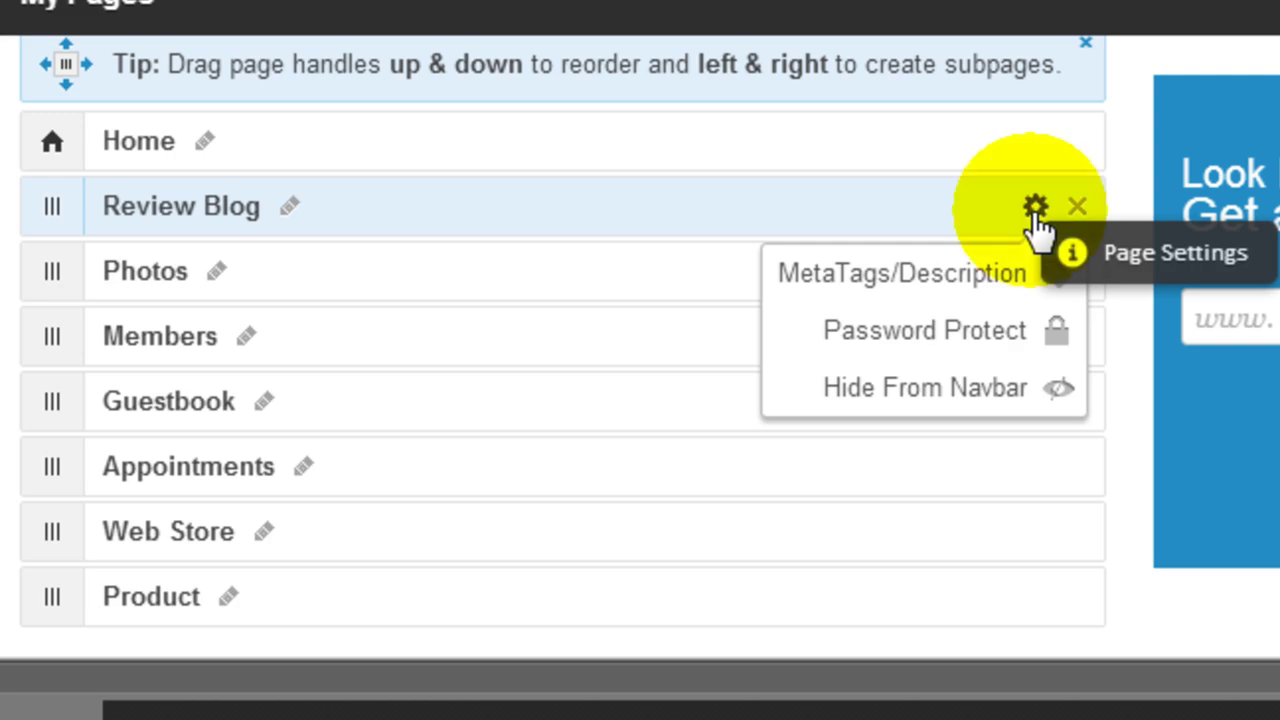
{"action": "left_click", "coordinate": [995, 337]}
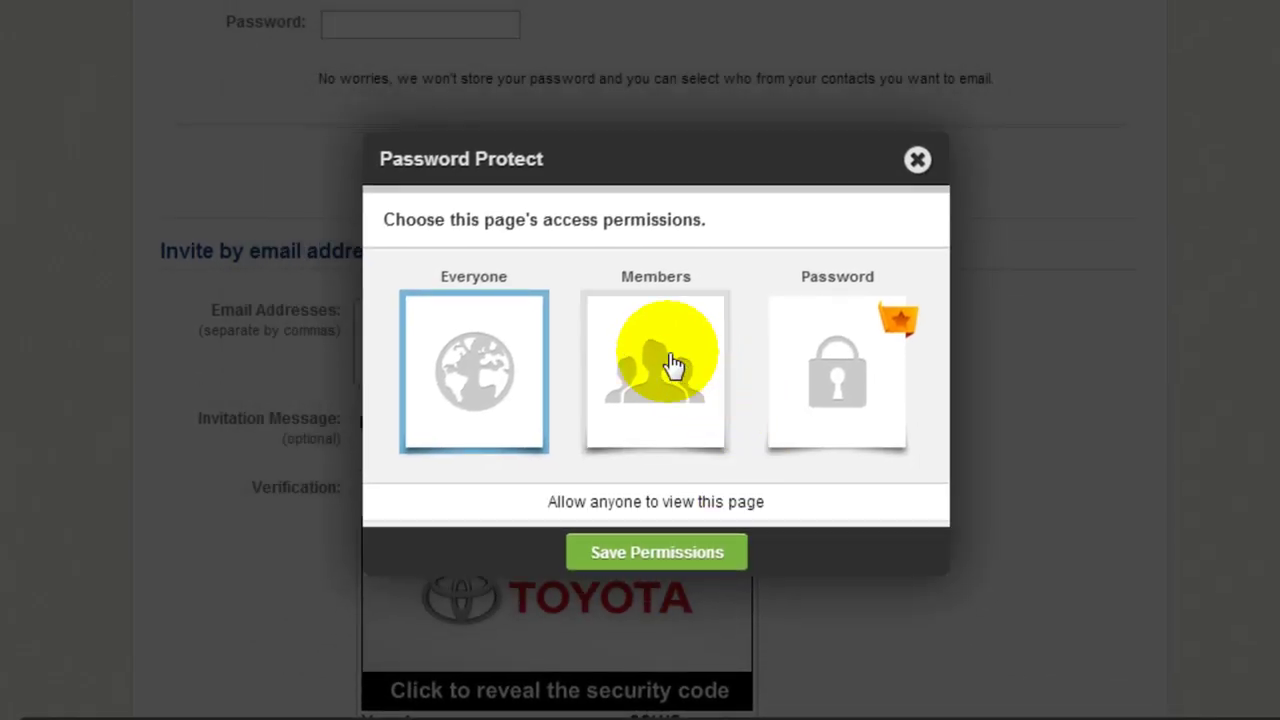
{"action": "left_click", "coordinate": [672, 364]}
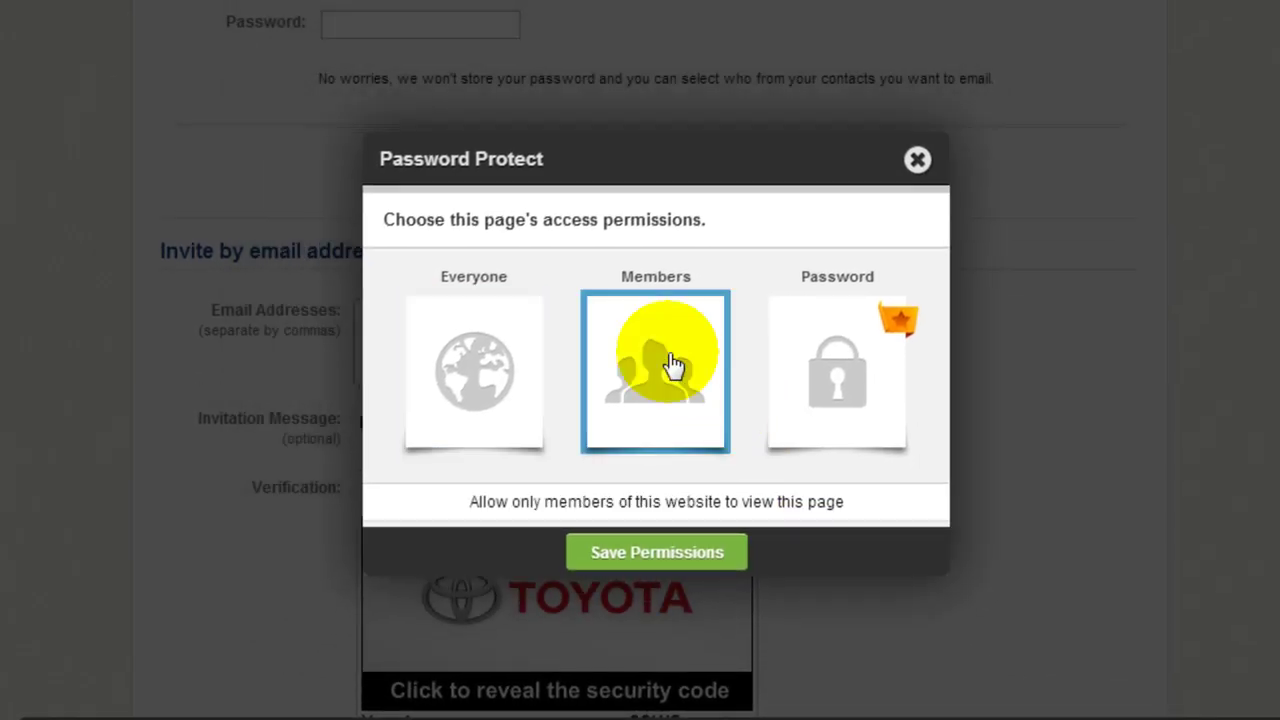
{"action": "left_click", "coordinate": [660, 558]}
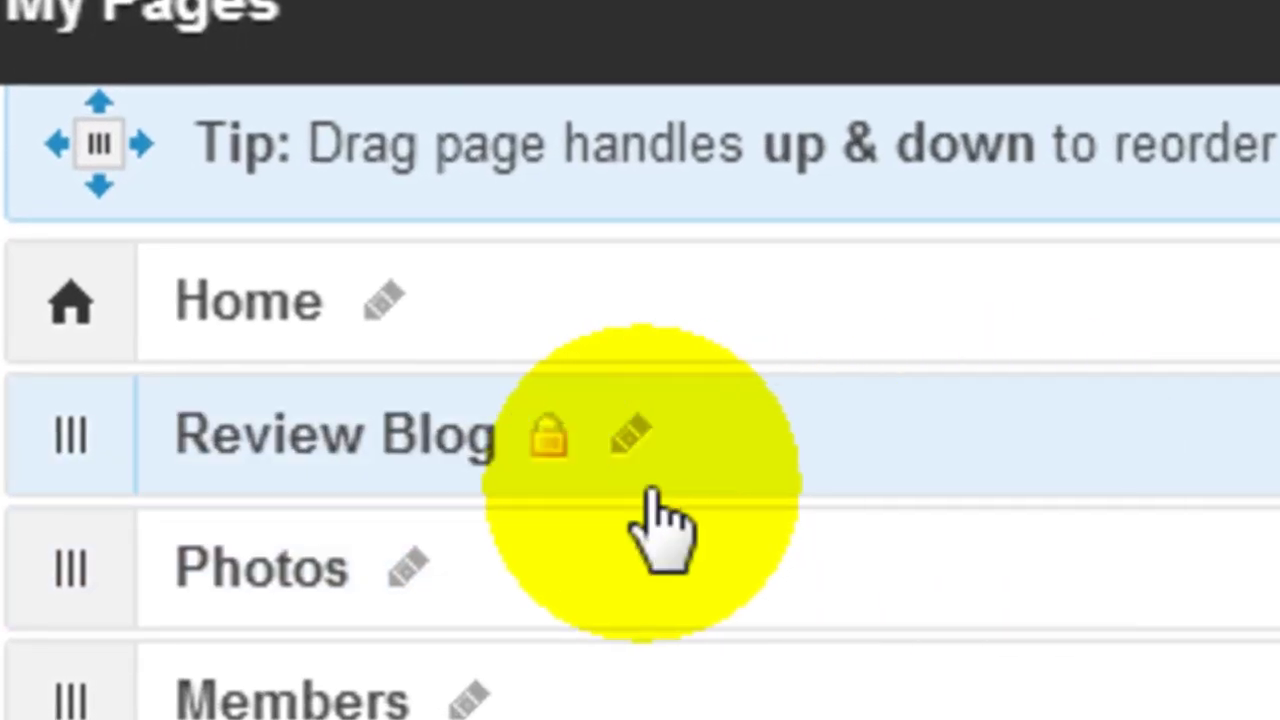
{"action": "mouse_move", "coordinate": [254, 458]}
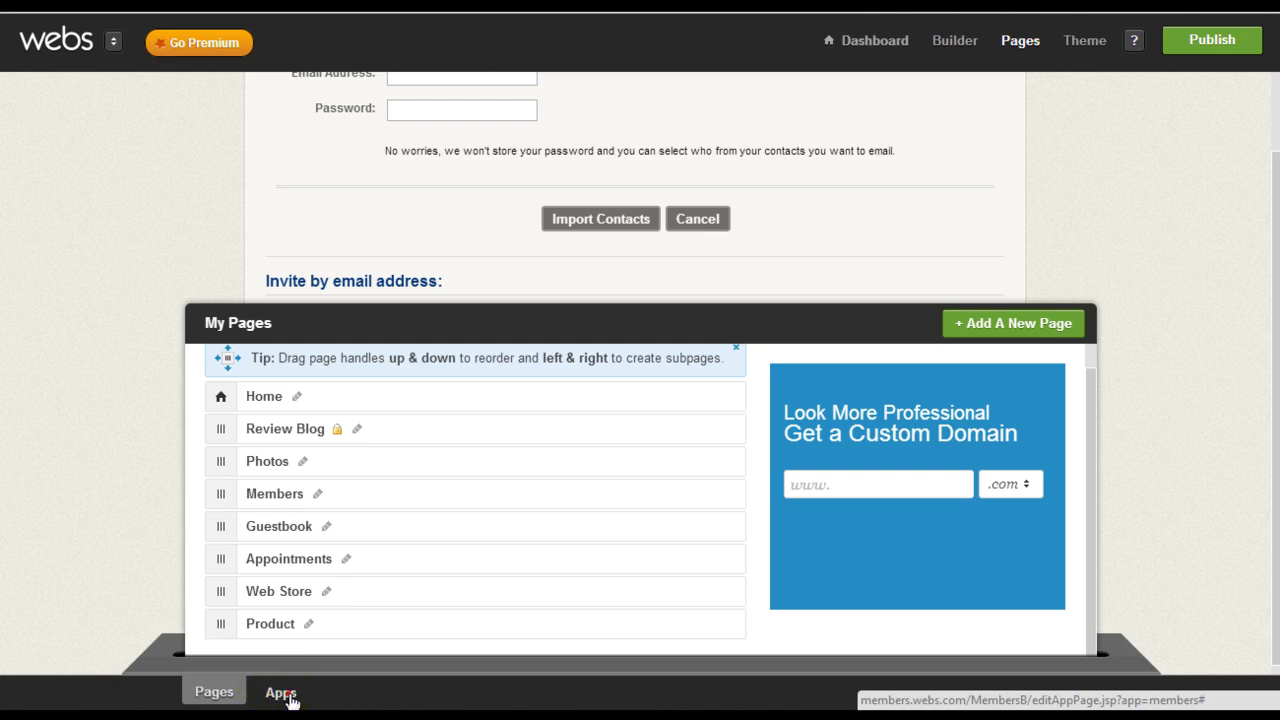
Go to Installed Apps and open Manage Members for the Members app.
{"action": "left_click", "coordinate": [281, 694]}
{"action": "scroll", "coordinate": [520, 560], "scroll_direction": "down", "scroll_amount": 2}
{"action": "left_click", "coordinate": [450, 364]}
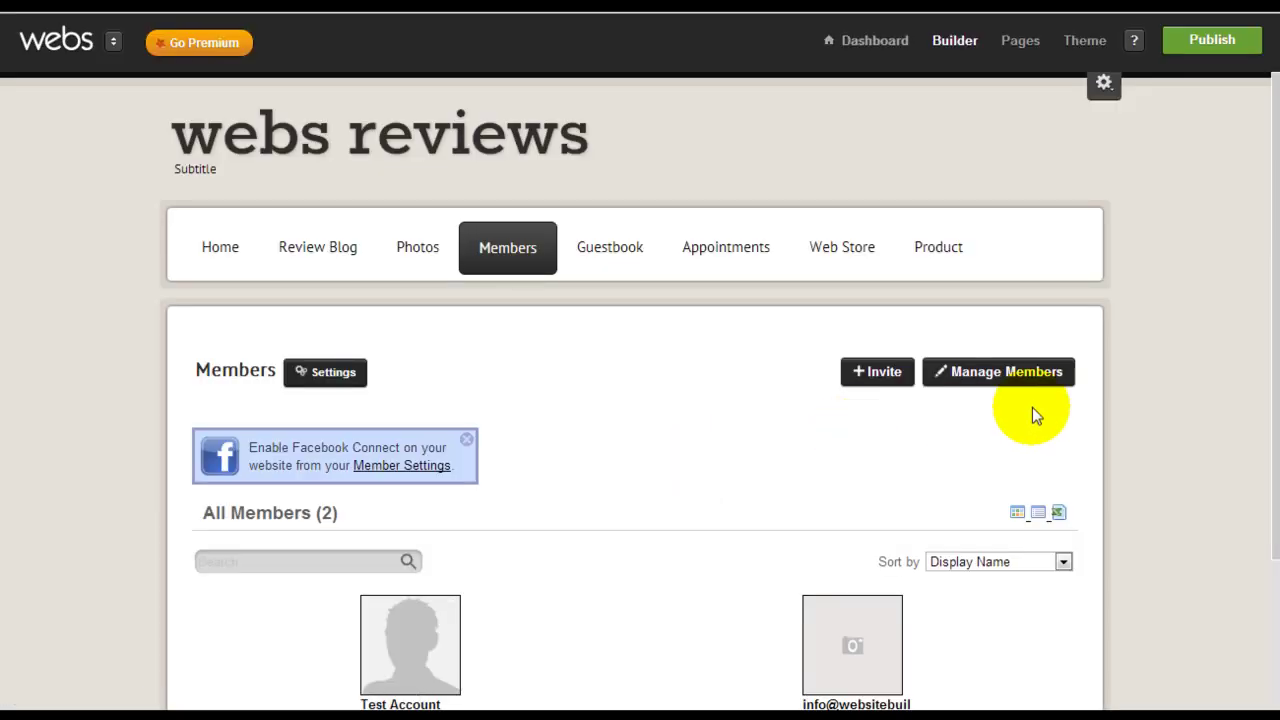
{"action": "left_click", "coordinate": [1001, 373]}
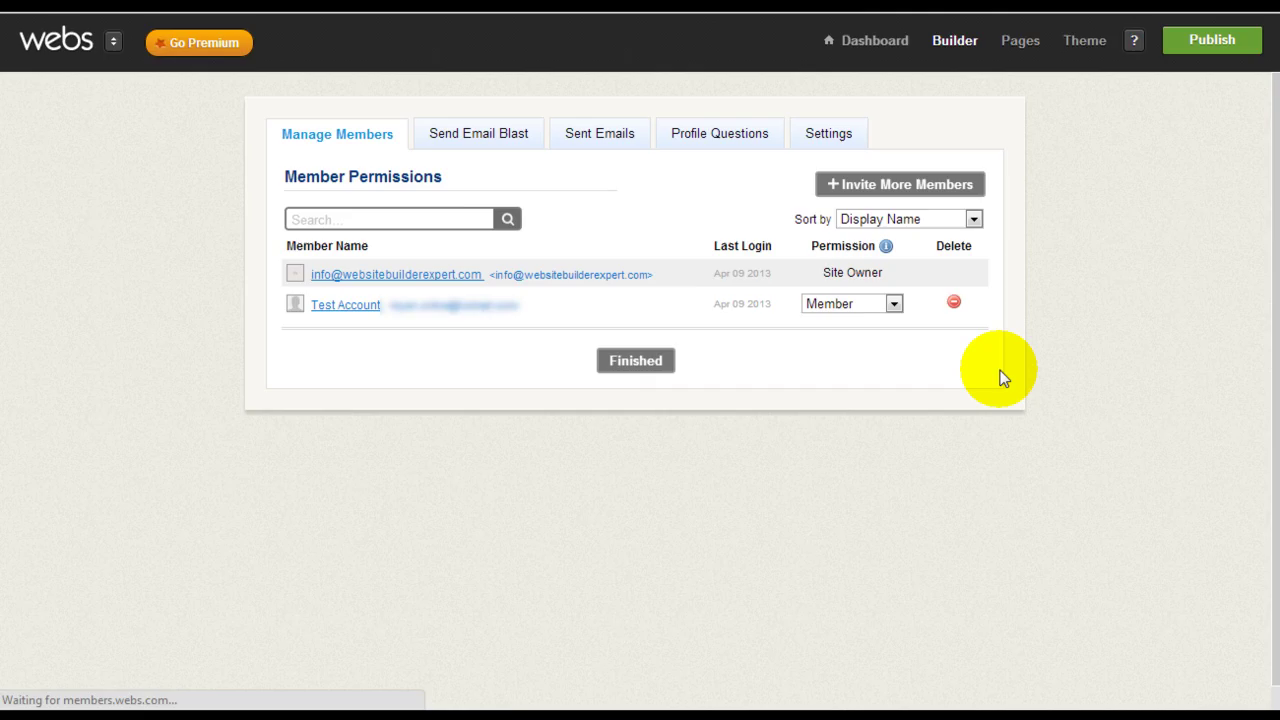
{"action": "left_click", "coordinate": [345, 307]}
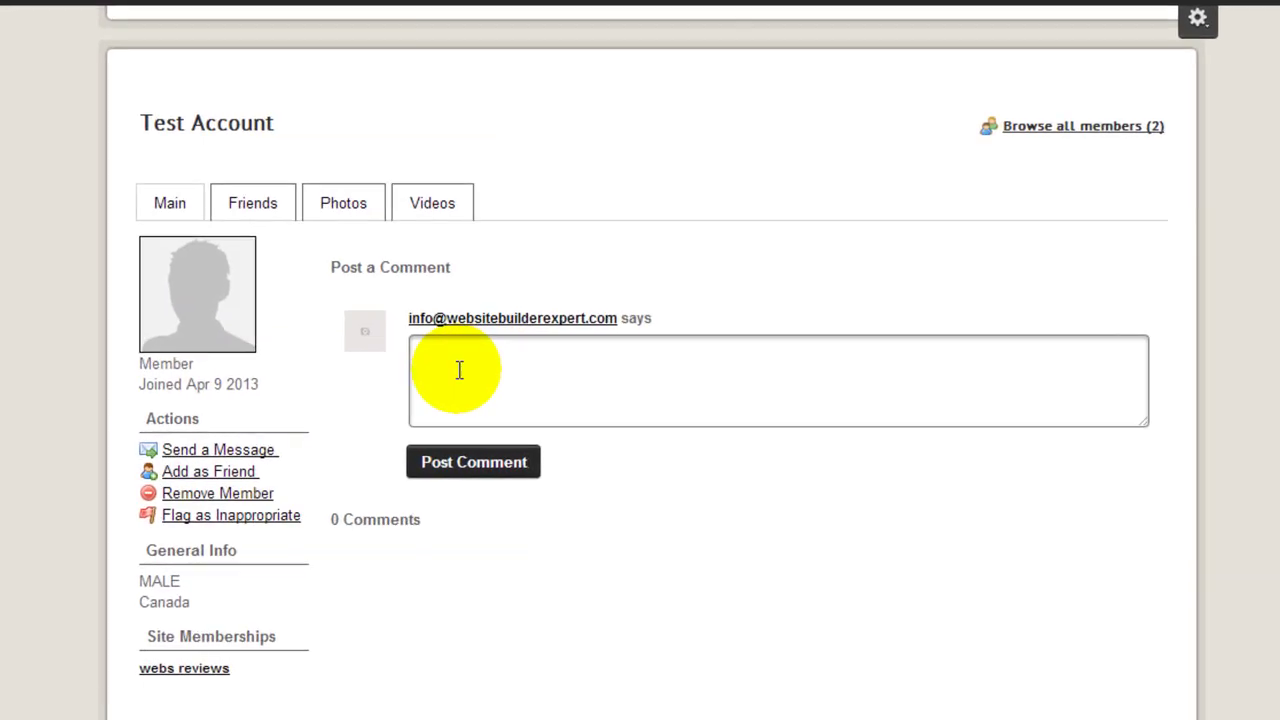
{"action": "left_click", "coordinate": [468, 385]}
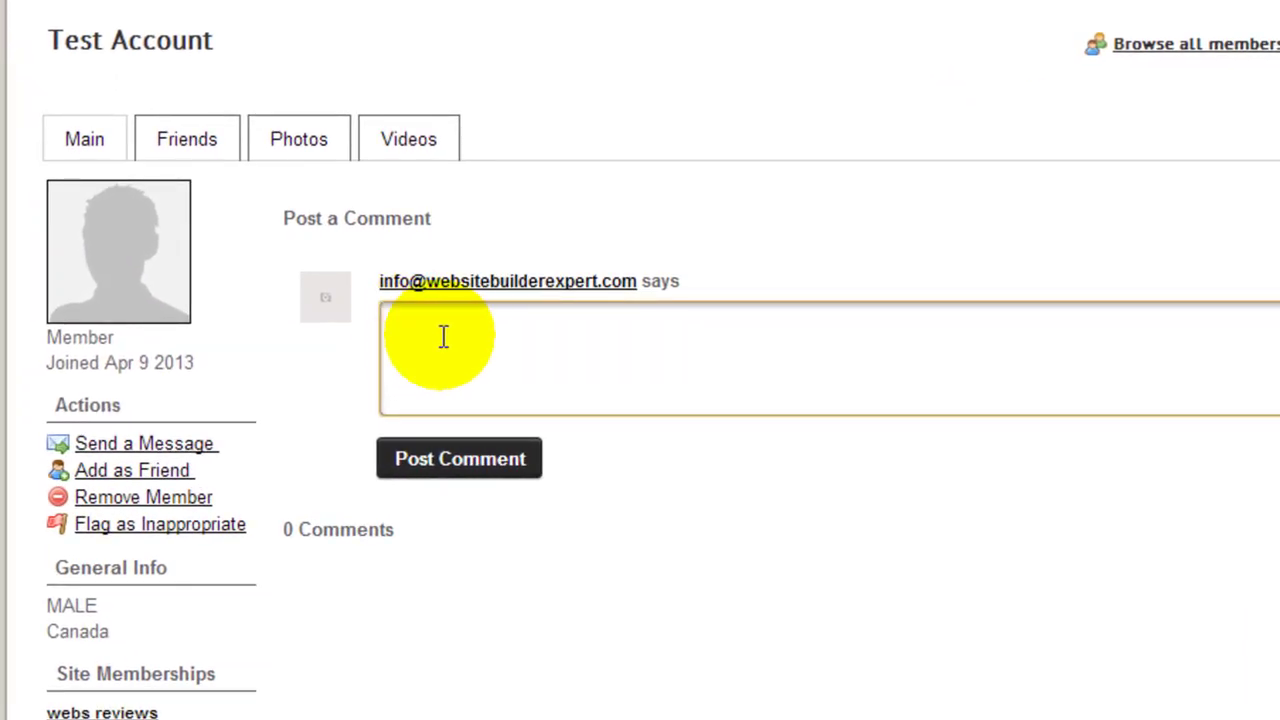
{"action": "type", "text": "Hello test Account how are you?"}
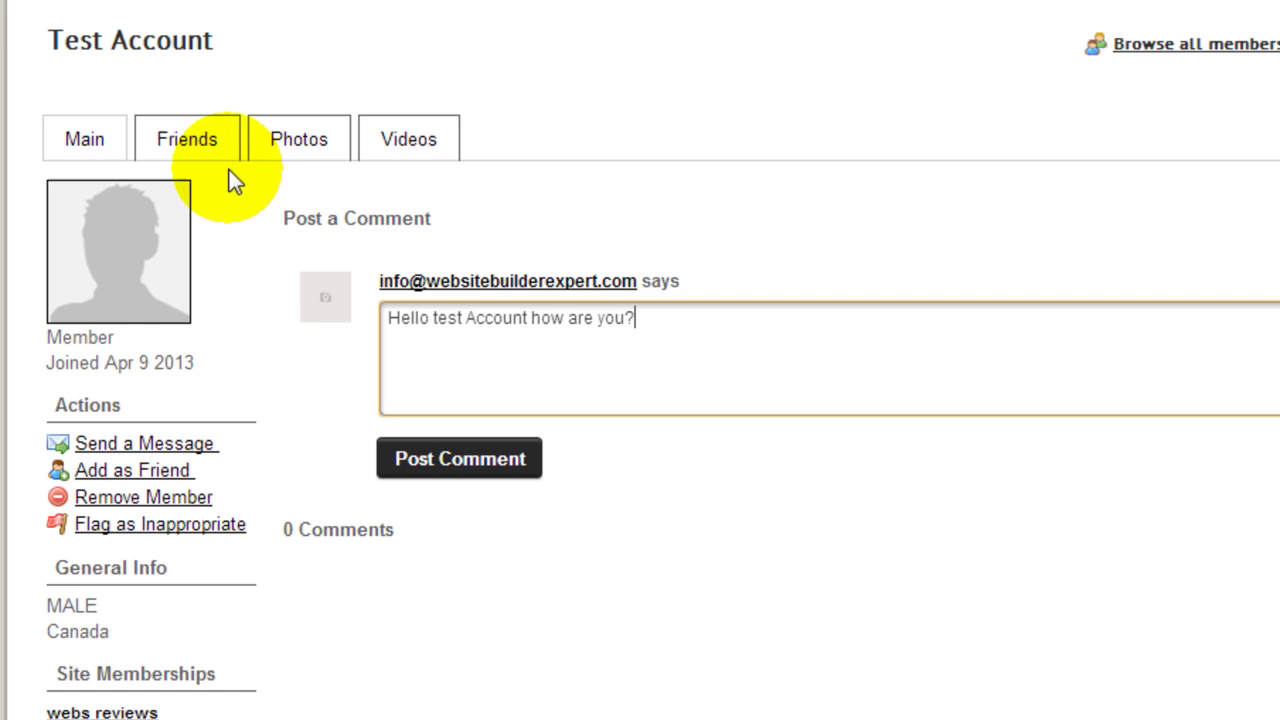
View the Photos section of the test member's profile.
{"action": "left_click", "coordinate": [304, 149]}
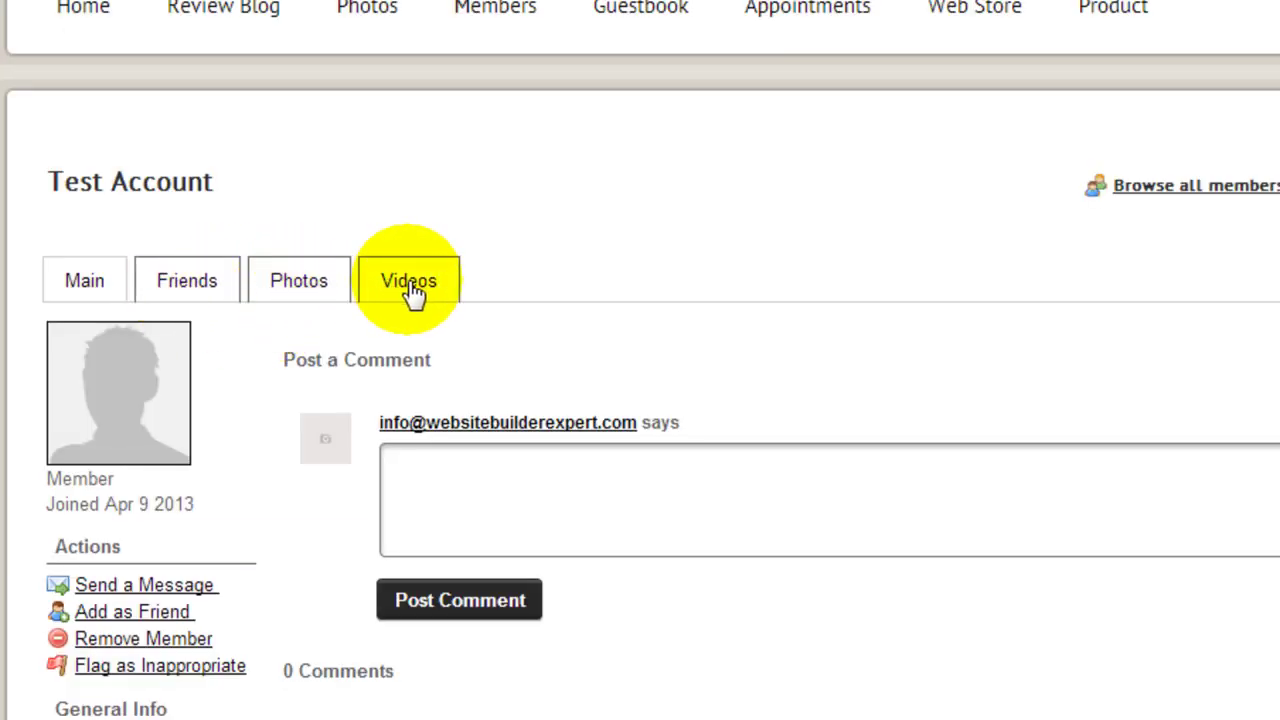
{"action": "scroll", "coordinate": [525, 320], "scroll_direction": "down", "scroll_amount": 1}
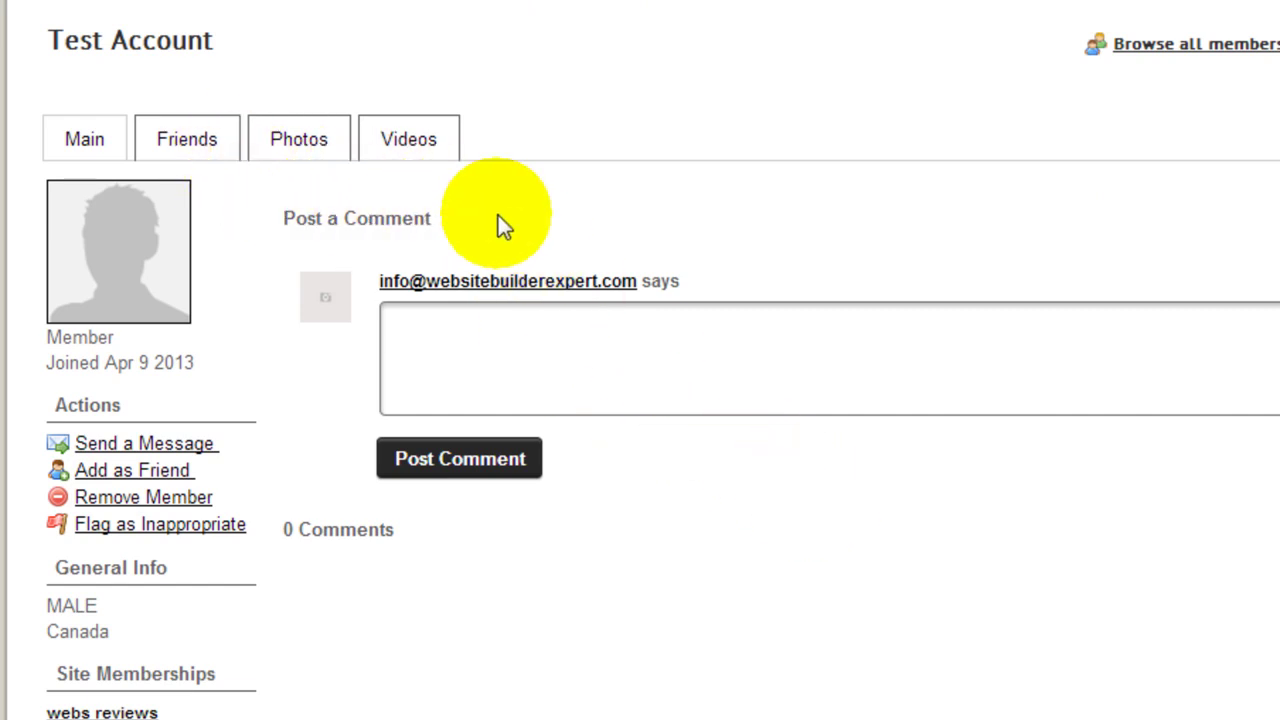
{"action": "scroll", "coordinate": [504, 226], "scroll_direction": "up", "scroll_amount": 1}
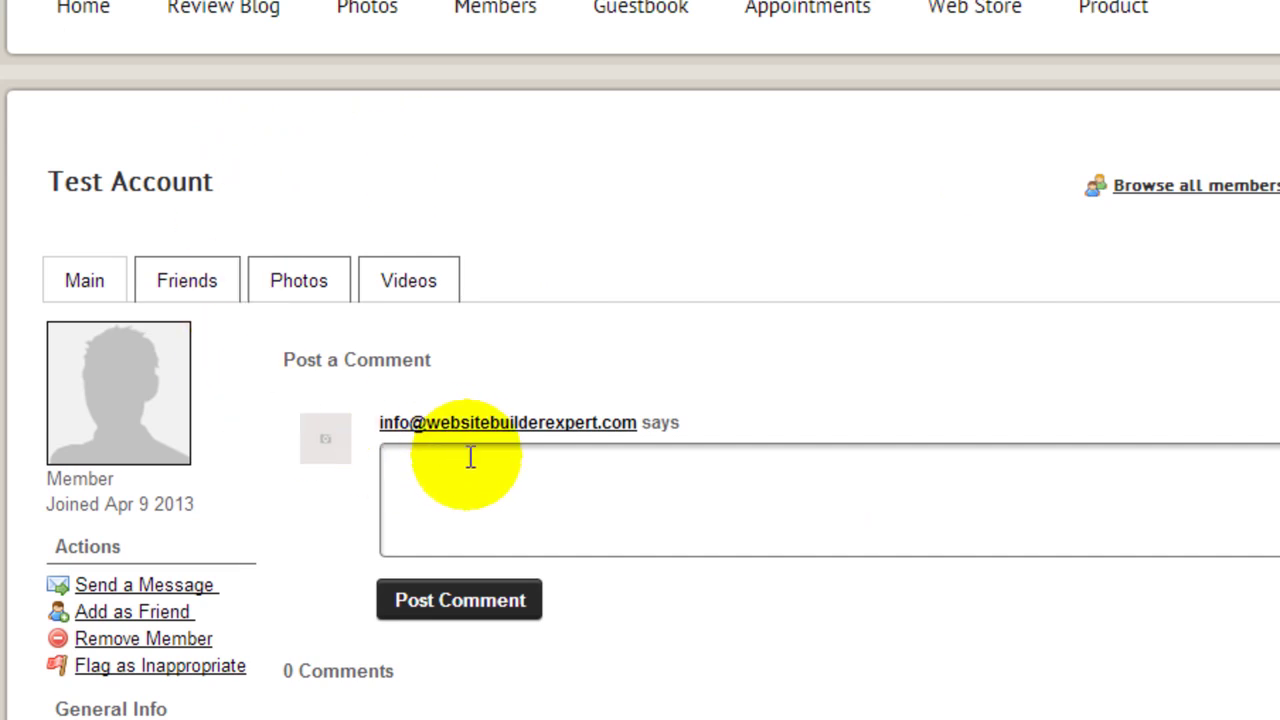